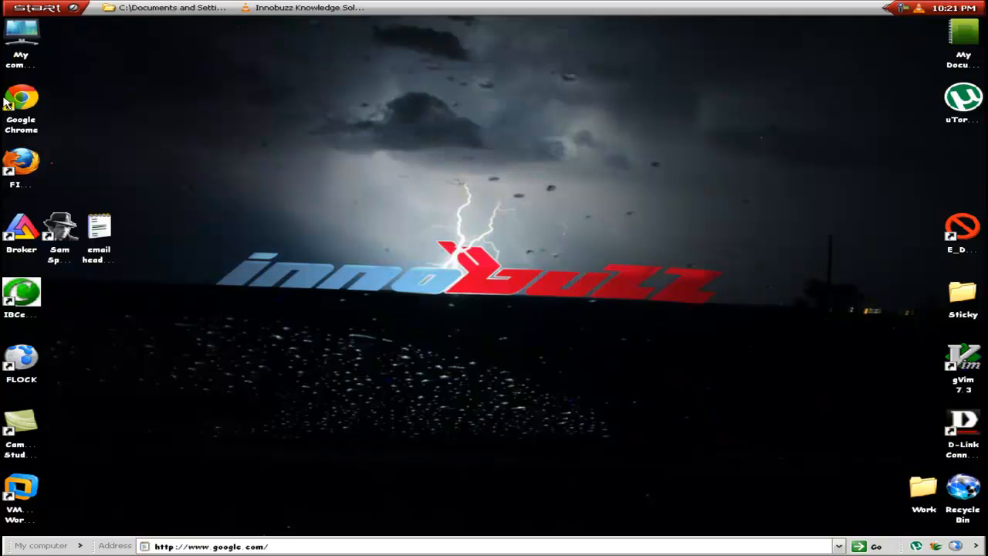
- Launch Sam Spade from the desktop and maximize its window
left_click(62, 245)
left_click(85, 298)
left_click(64, 248)
double_click(66, 249)
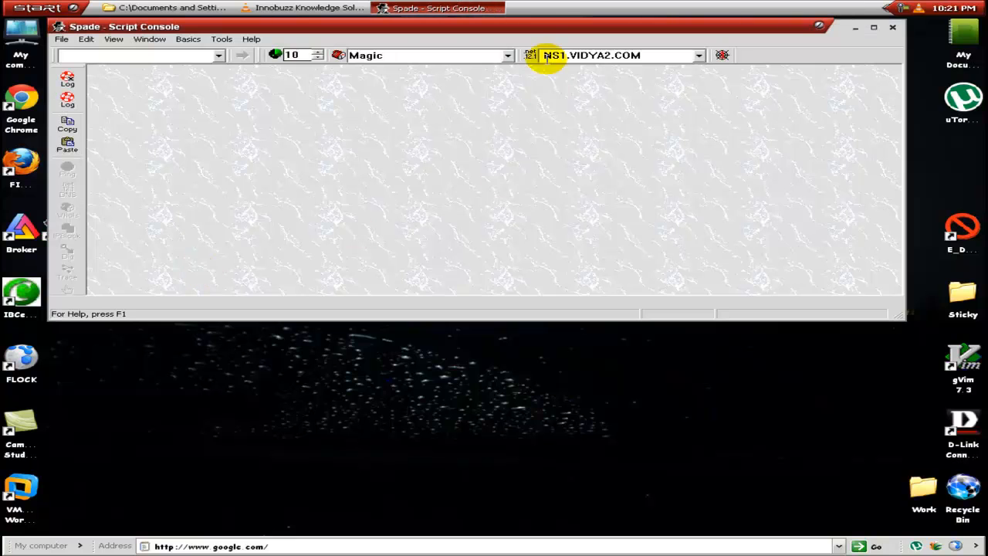
double_click(521, 28)
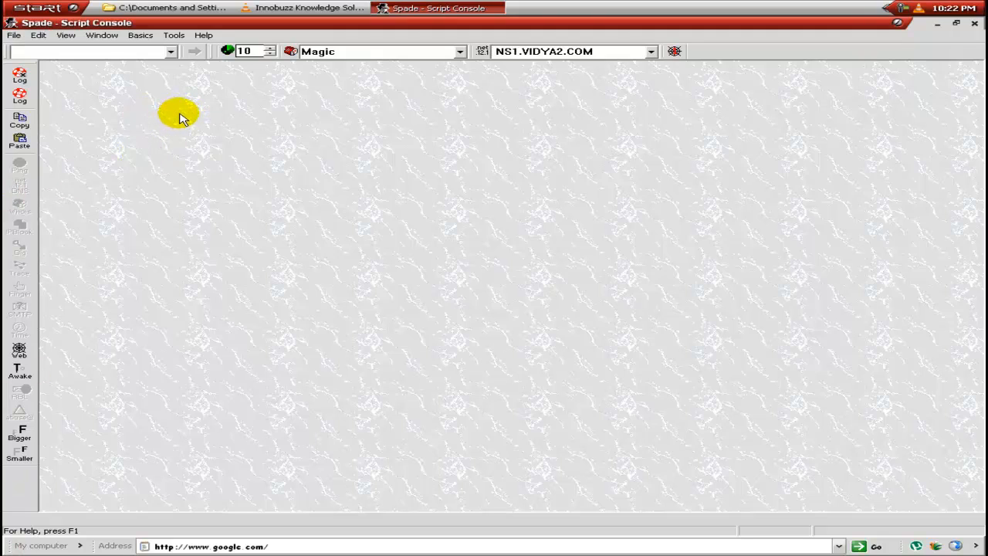
- Enter secfence.com as the target host for the network queries
left_click(145, 50)
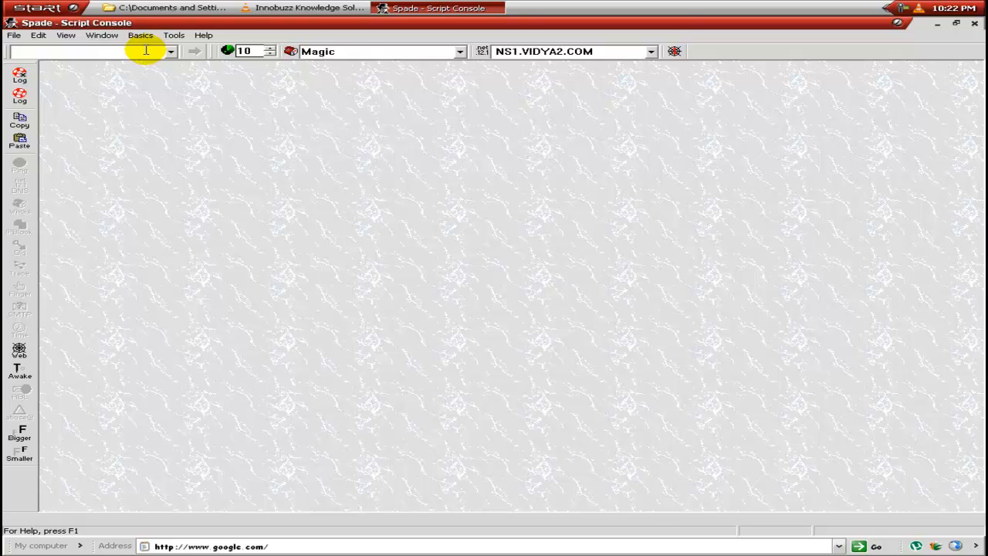
type("secf")
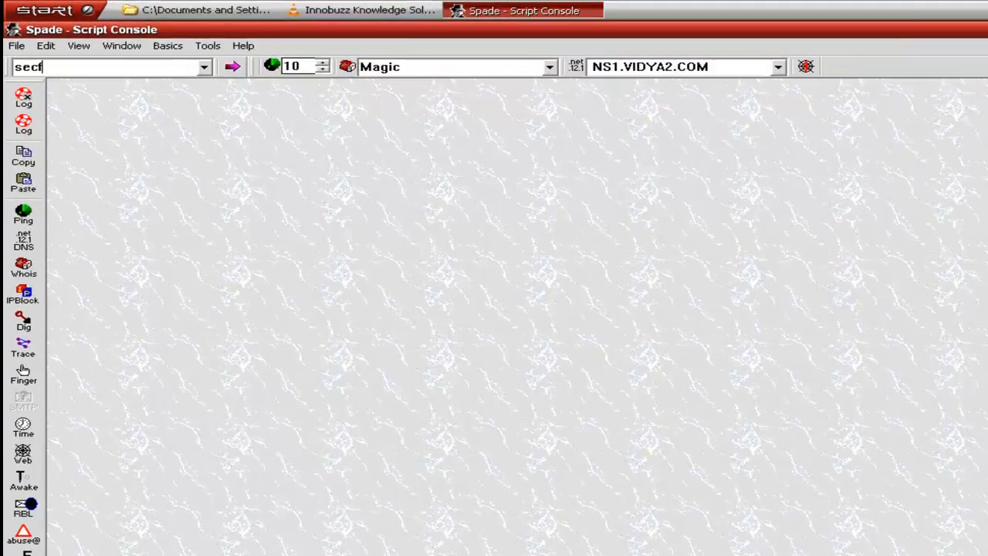
type("ence.")
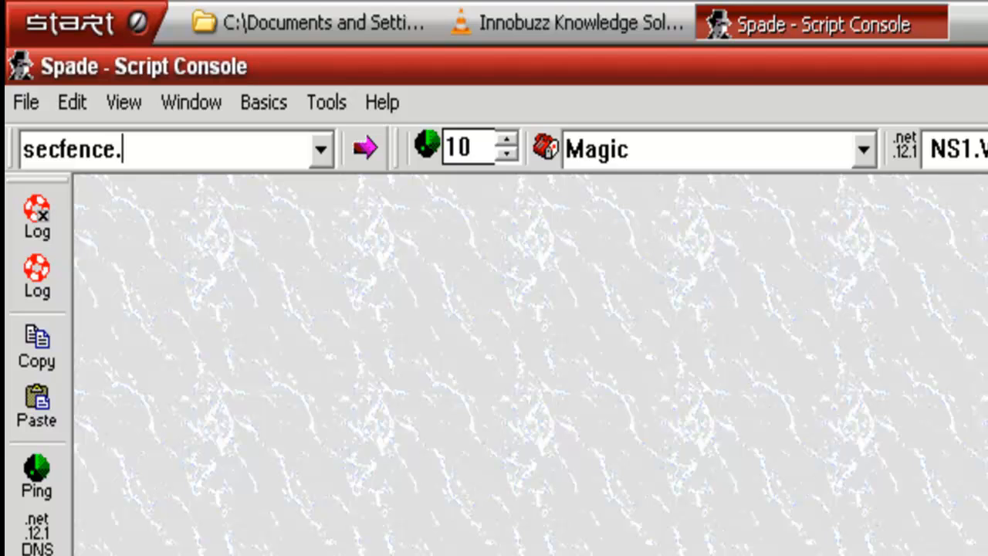
type("com")
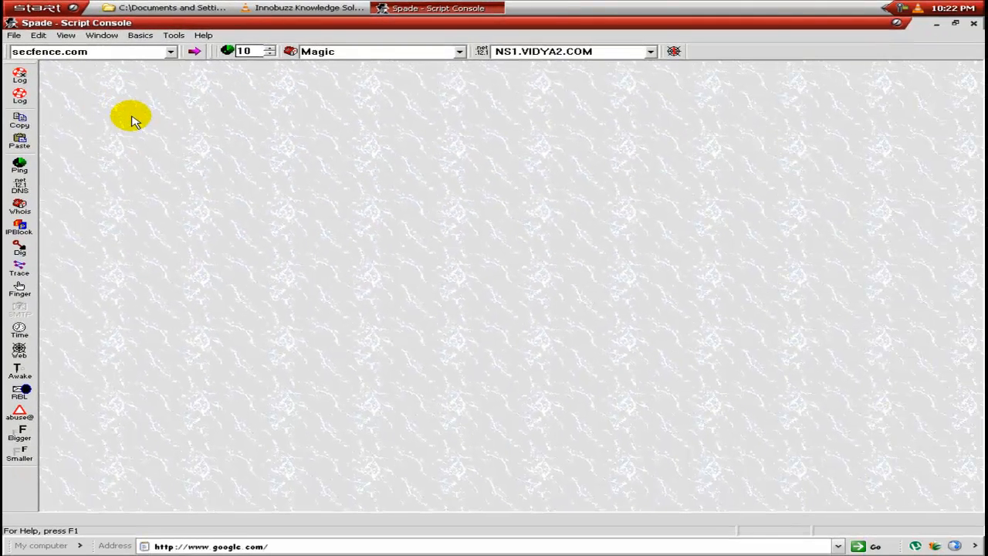
- Ping secfence.com and run a DNS lookup on it, closing each result window
left_click(19, 166)
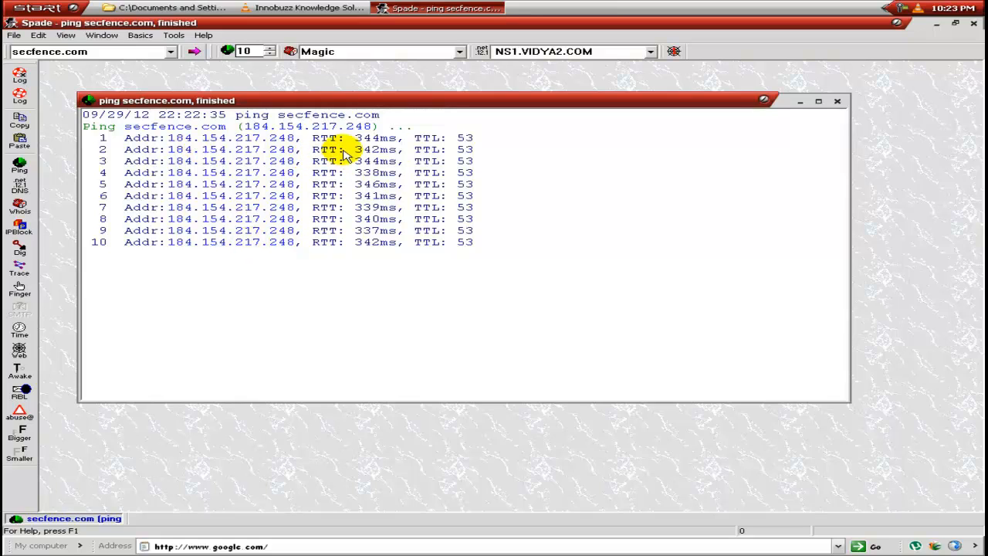
left_click(838, 102)
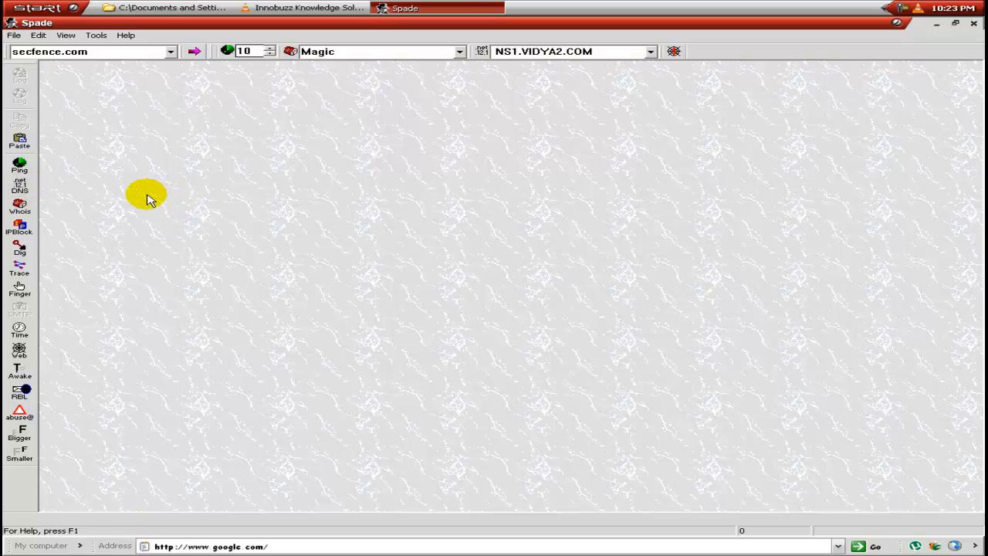
left_click(20, 188)
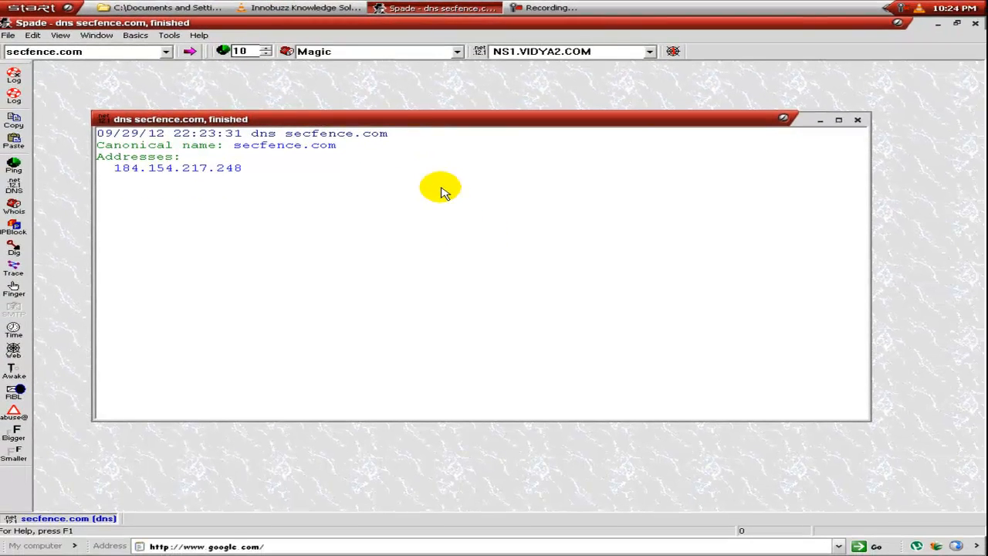
key("ctrl+F4")
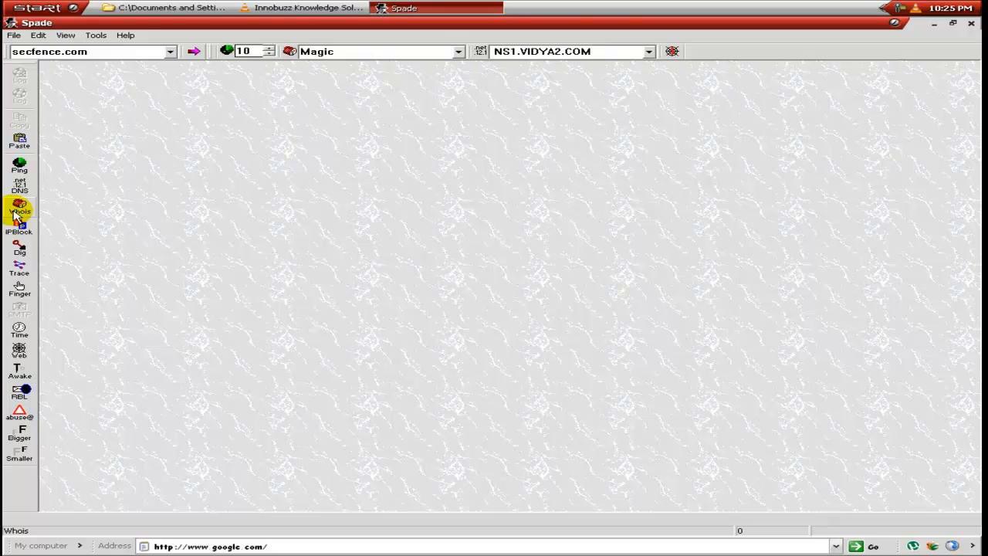
left_click(458, 51)
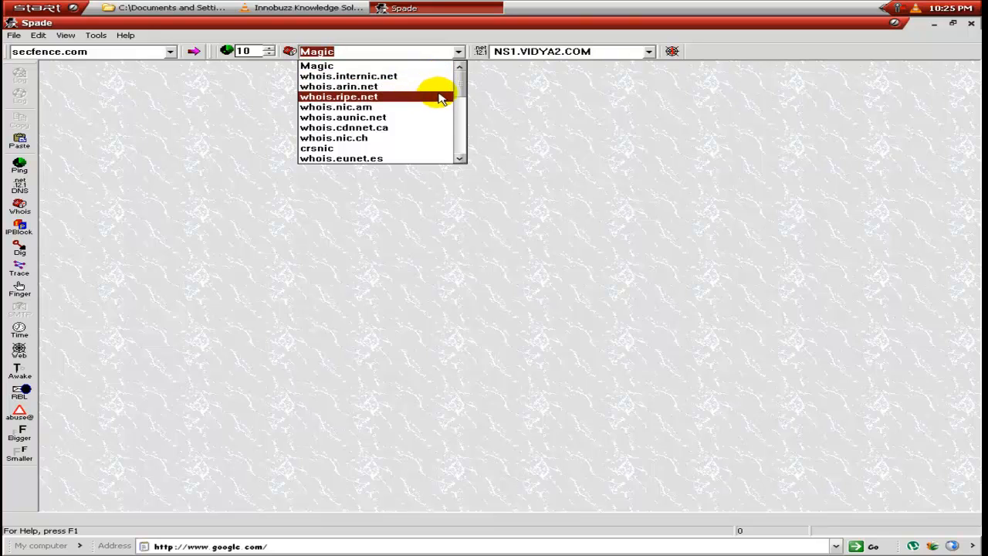
left_click(453, 86)
left_click(459, 52)
scroll(460, 92, "down", 3)
left_click_drag(459, 139, 469, 87)
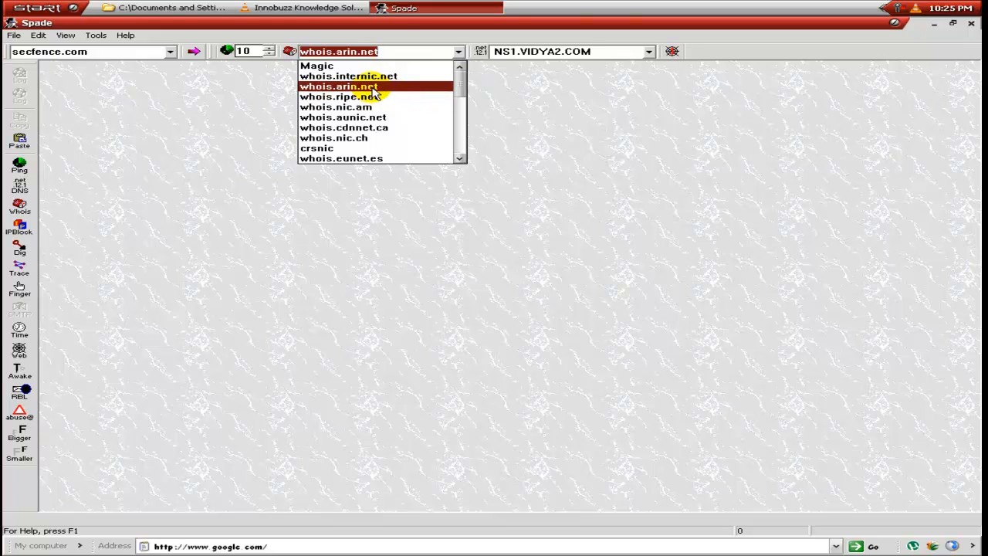
left_click(323, 66)
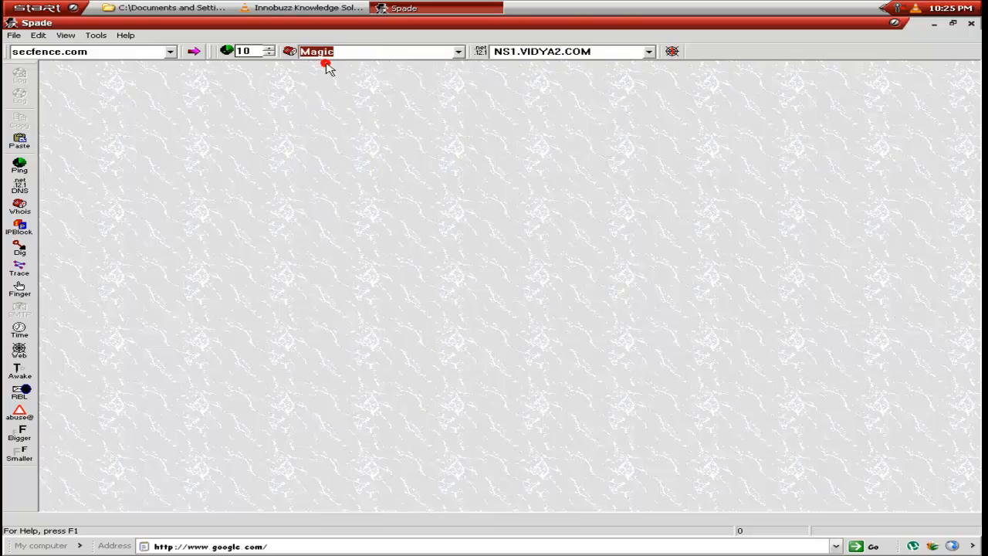
- Run a Whois lookup on secfence.com using the Magic server and reposition the report window
left_click(19, 207)
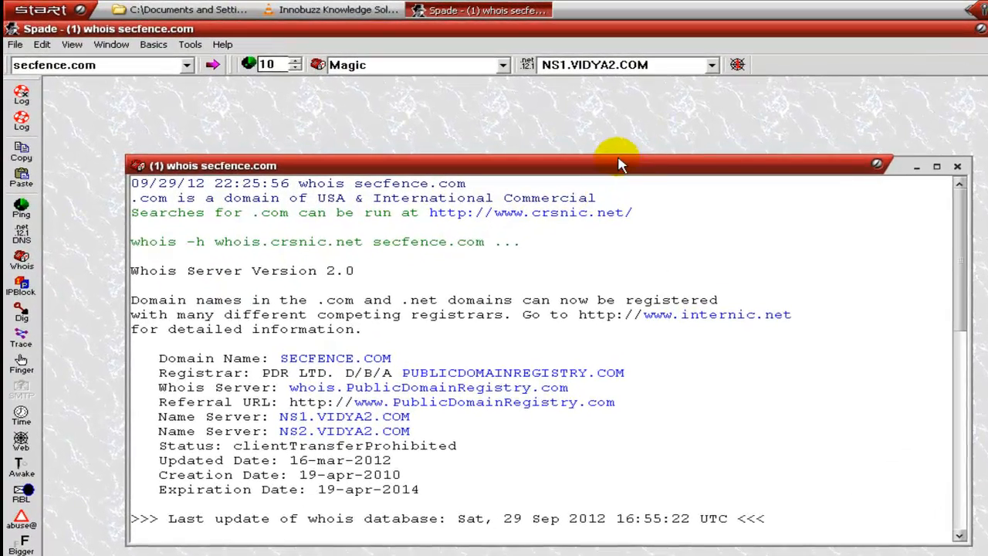
left_click_drag(548, 130, 526, 83)
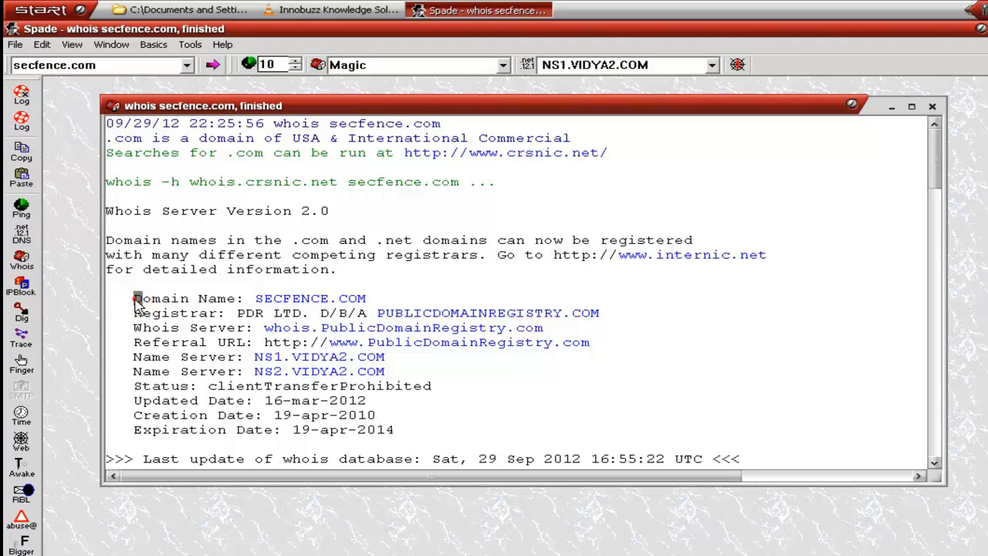
- Examine the domain name, registrar, Whois server, referral URL, name servers and dates in the Whois report
triple_click(138, 299)
left_click_drag(133, 314, 600, 316)
left_click(615, 313)
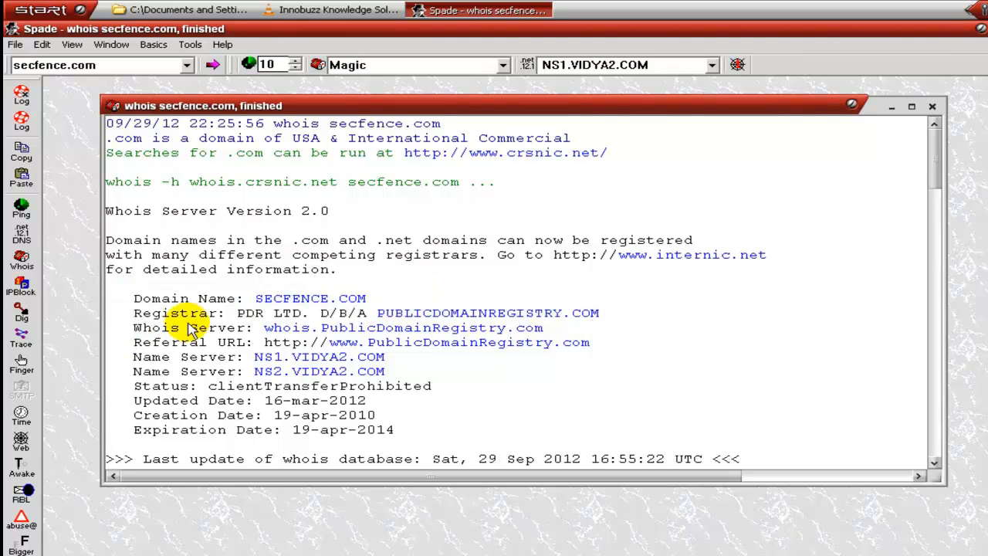
left_click_drag(132, 330, 575, 332)
left_click(578, 331)
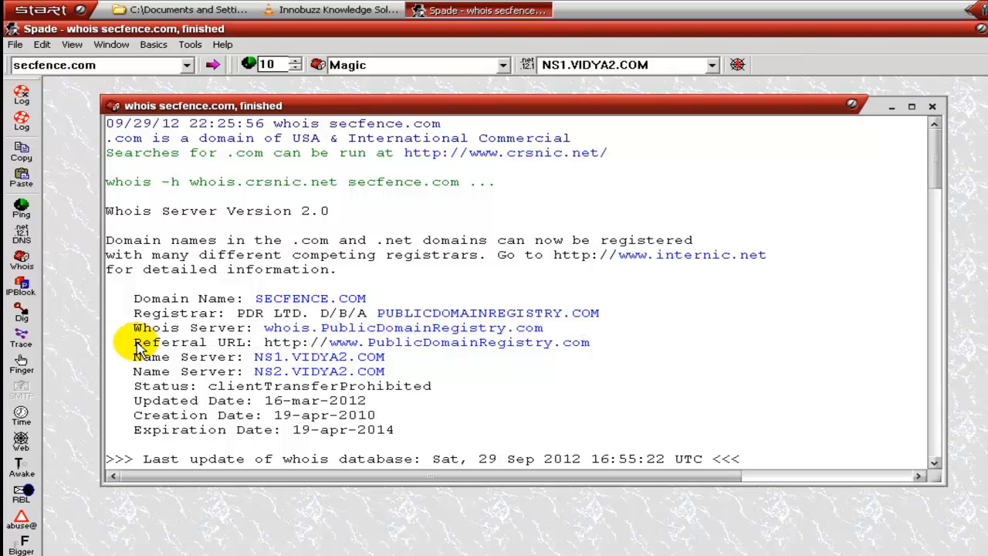
left_click_drag(136, 344, 596, 342)
left_click(598, 340)
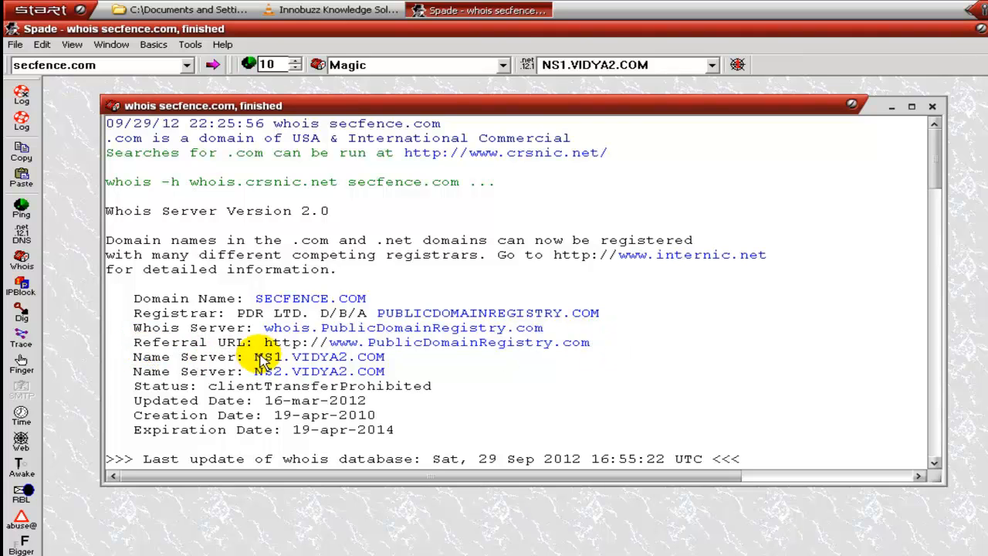
left_click_drag(124, 357, 403, 357)
left_click(406, 356)
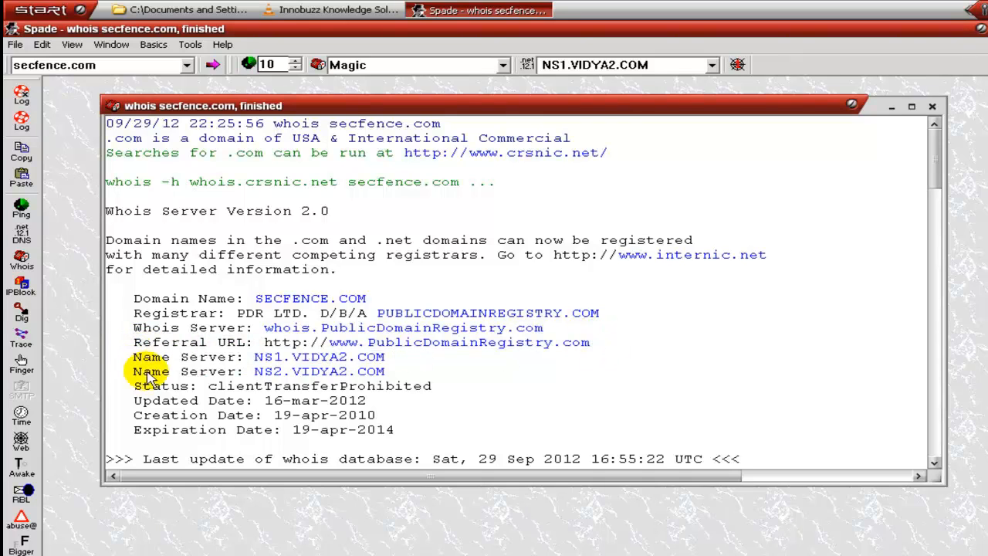
left_click_drag(136, 375, 446, 370)
left_click(446, 367)
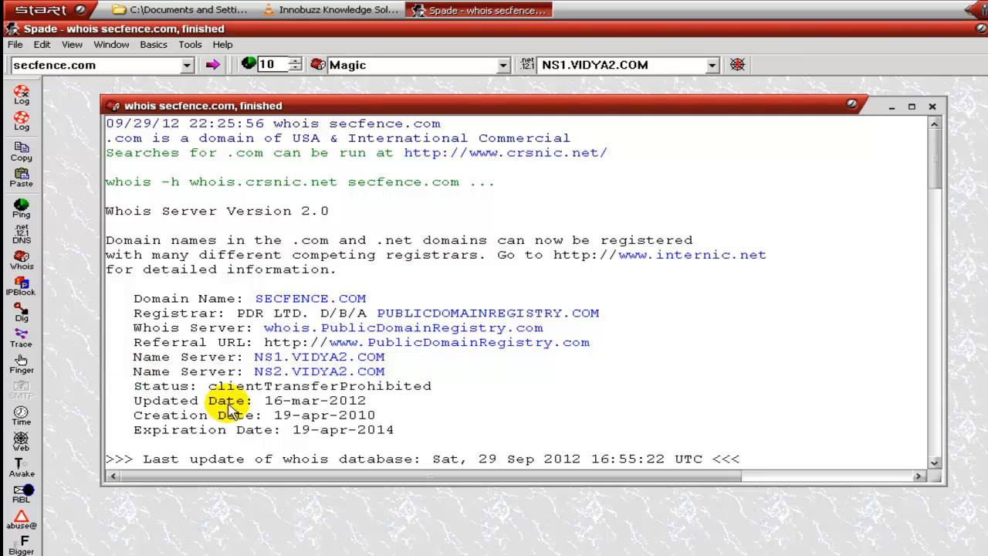
left_click_drag(129, 408, 143, 432)
left_click(116, 430)
left_click(487, 411)
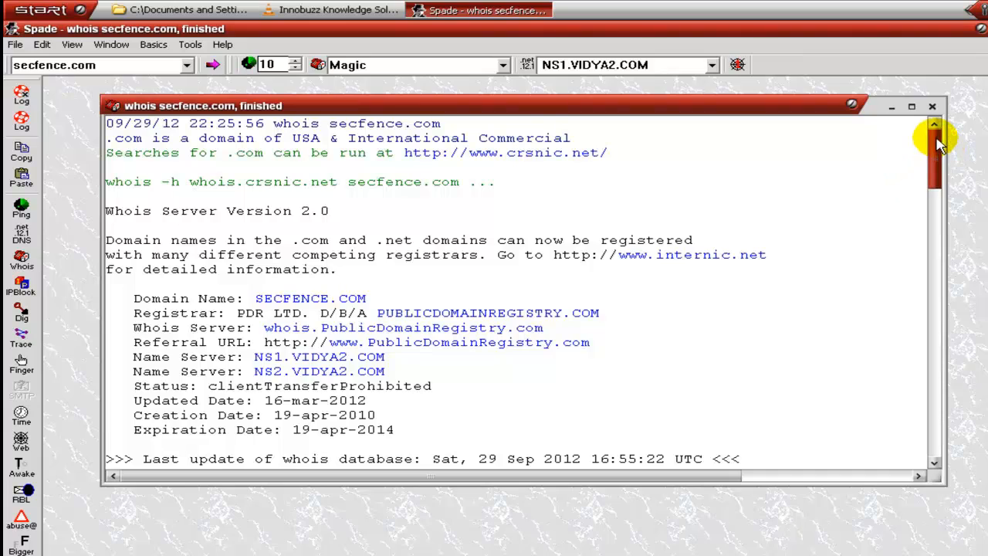
- Examine the registrant's company, contact name, e-mail, address and phone entries in the Whois report, and close it
left_click_drag(936, 143, 923, 287)
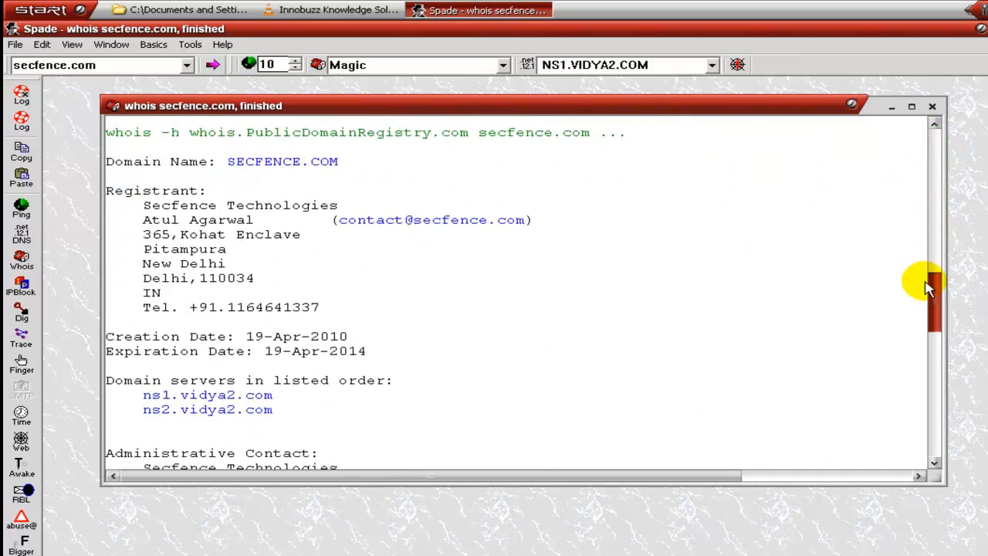
left_click_drag(227, 162, 340, 162)
left_click(375, 163)
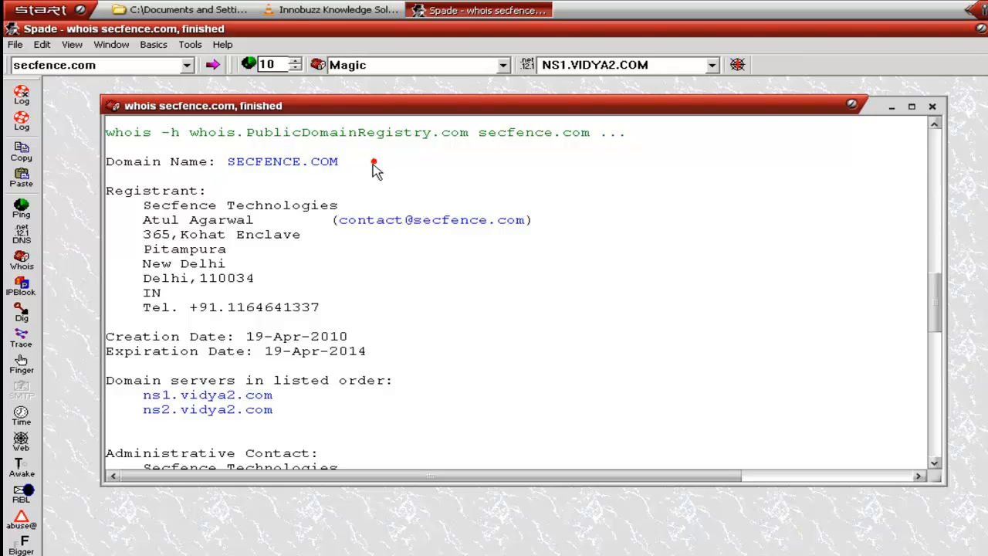
left_click_drag(105, 191, 264, 193)
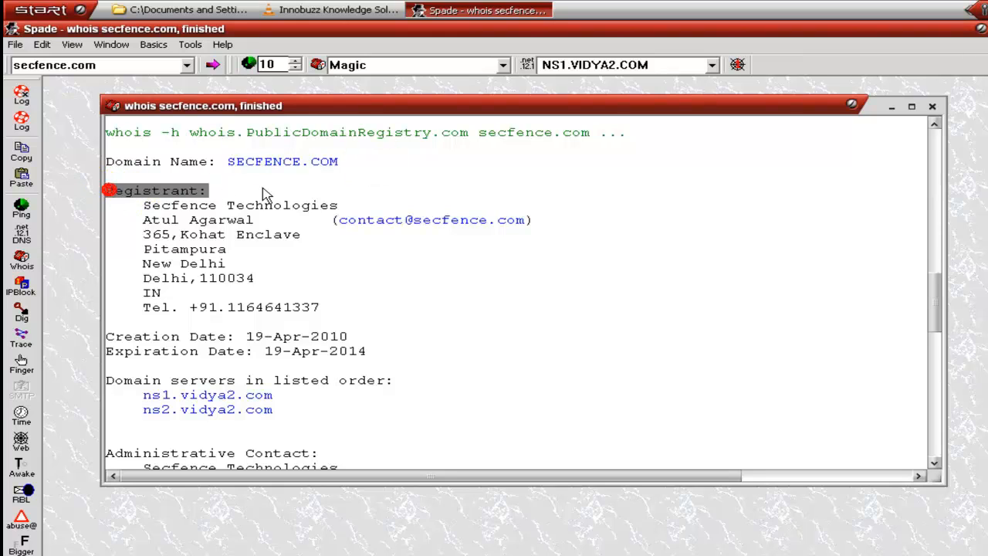
left_click(264, 190)
left_click_drag(133, 206, 332, 218)
left_click_drag(132, 221, 260, 219)
left_click_drag(334, 224, 531, 226)
left_click(533, 228)
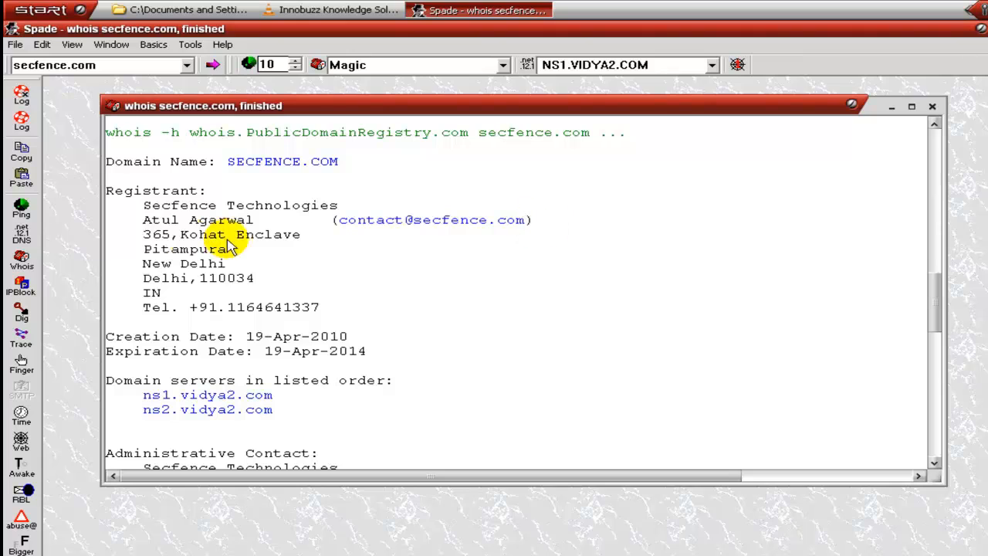
double_click(145, 235)
double_click(178, 248)
double_click(200, 265)
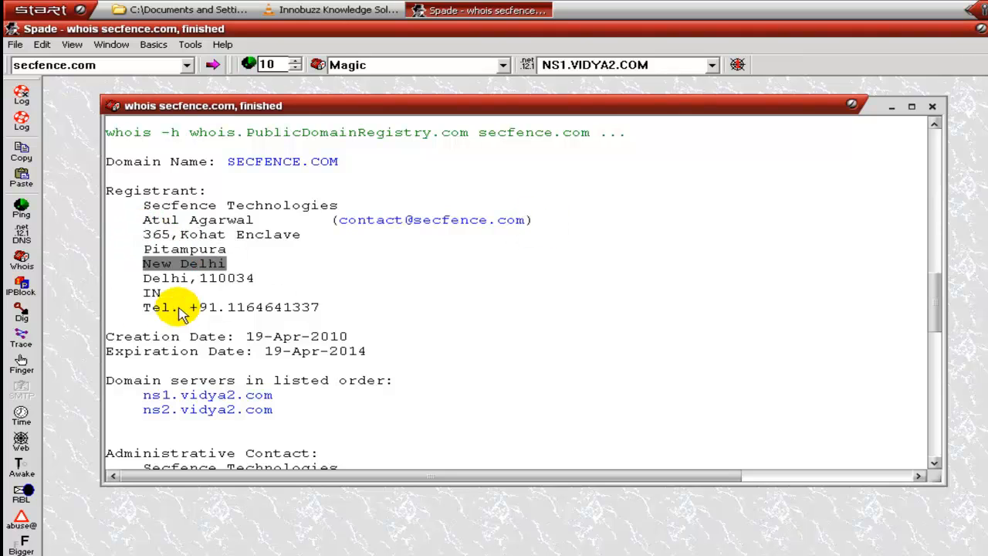
left_click_drag(110, 308, 319, 307)
left_click(371, 301)
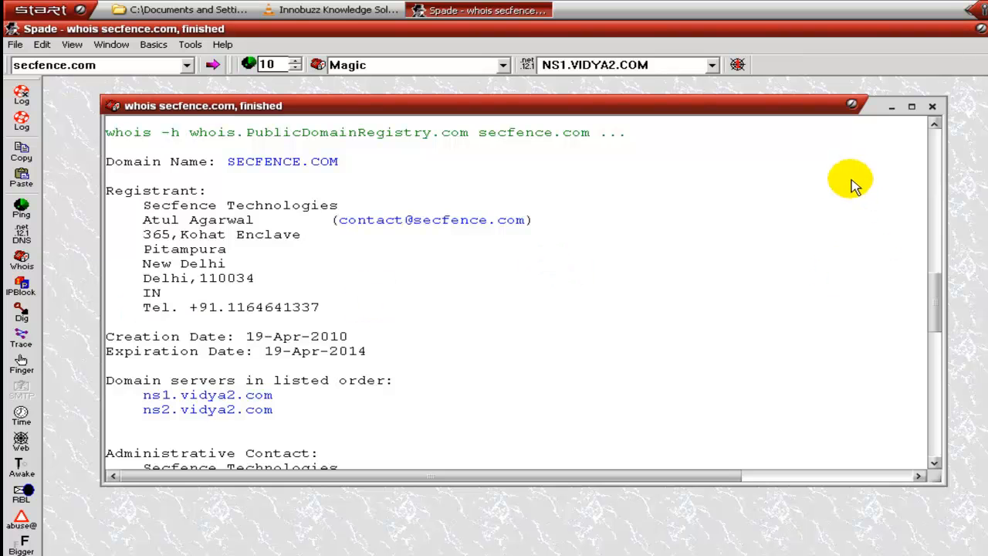
left_click(932, 106)
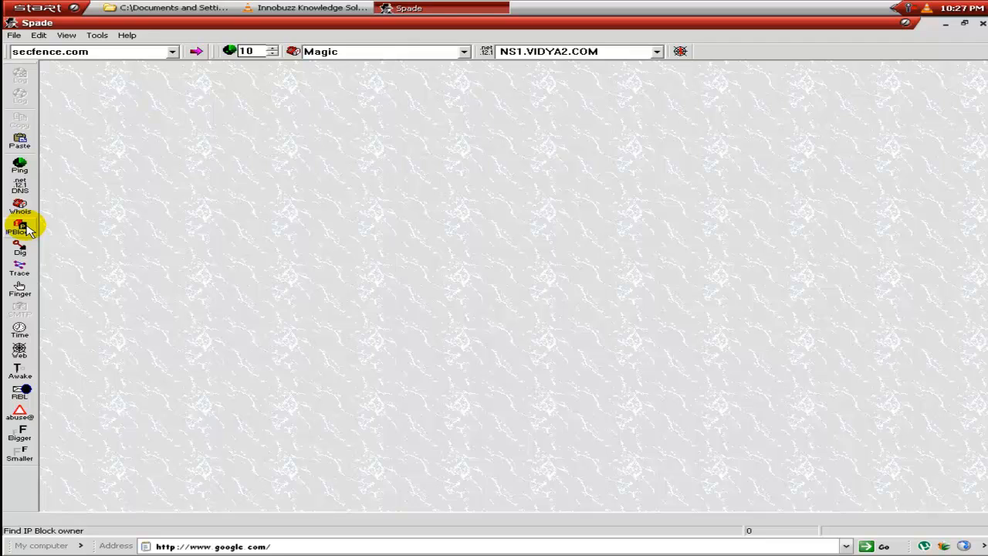
- Look up the owner of secfence.com's IP block and close the result window
left_click(26, 226)
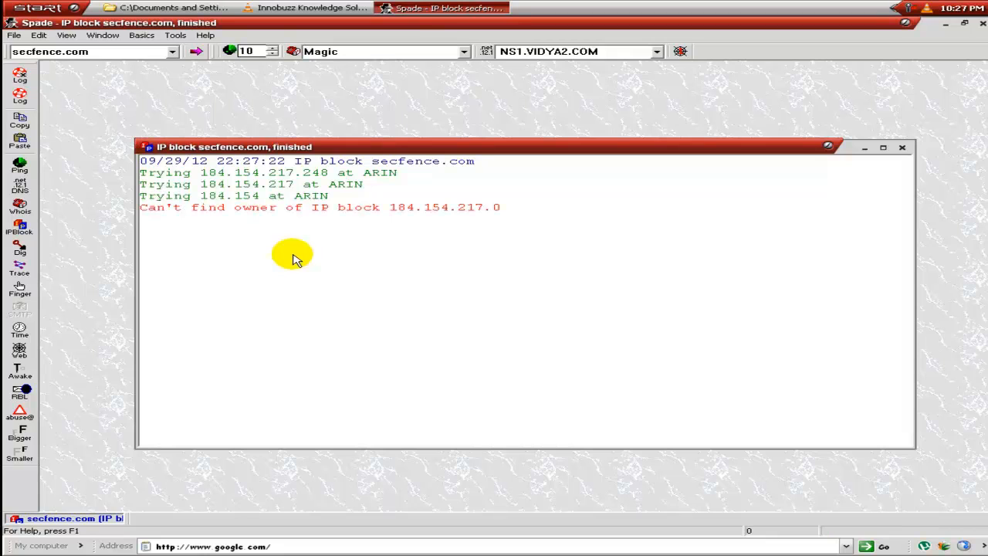
left_click(902, 146)
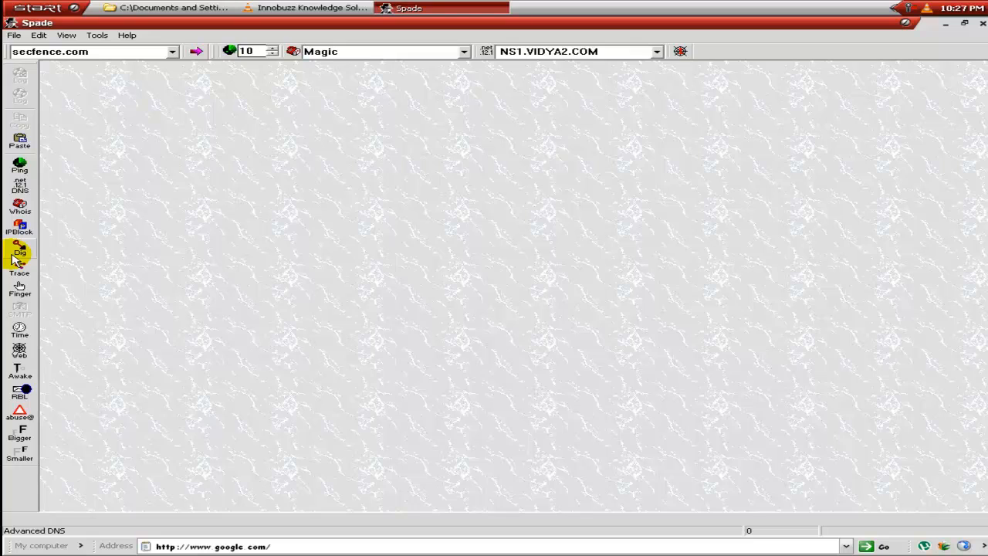
- Run a Dig query for secfence.com against NS1.VIDYA2.COM, reposition its result window and close it
left_click(19, 259)
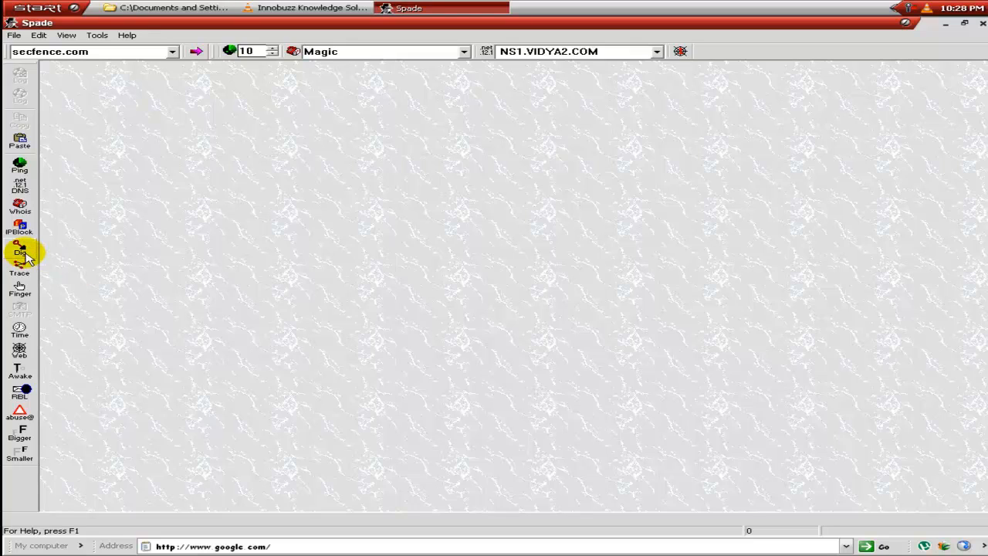
left_click(21, 257)
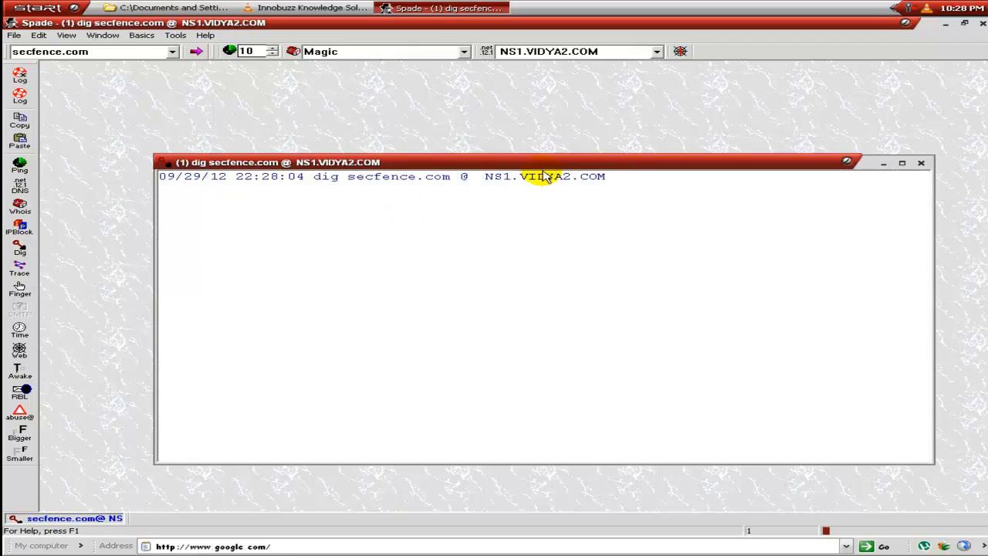
left_click_drag(564, 160, 539, 141)
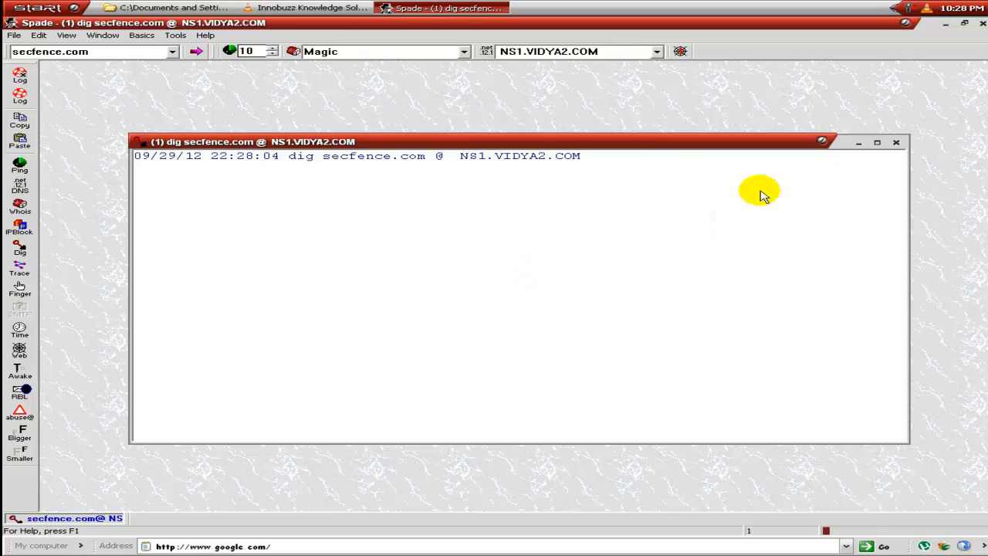
left_click_drag(583, 143, 517, 116)
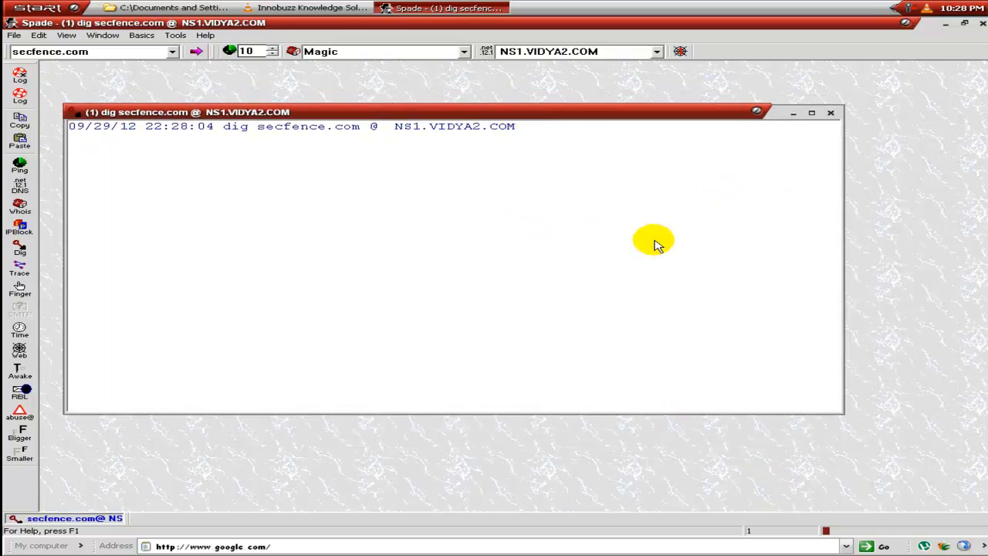
left_click(832, 114)
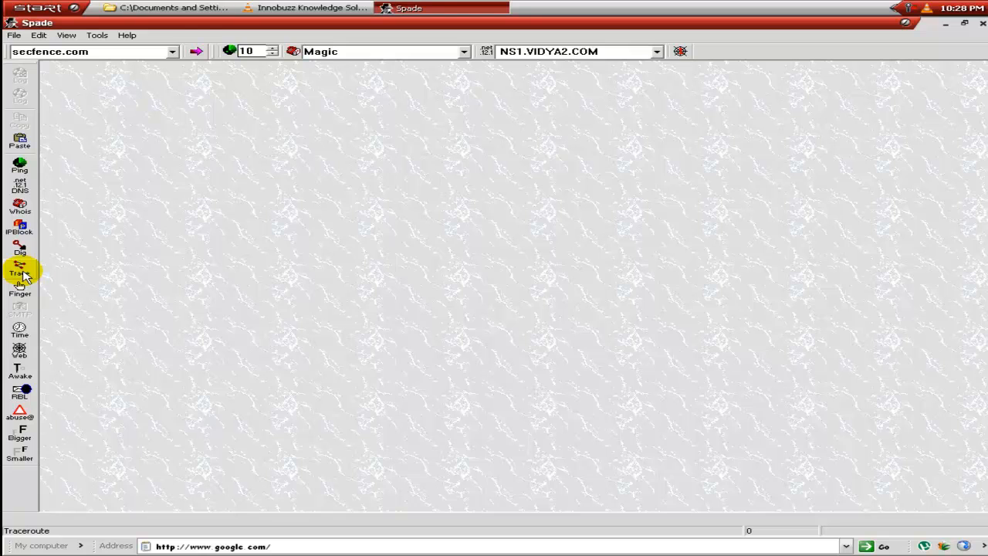
- Run a fast traceroute to secfence.com, reposition its result window and reduce the text size by two steps
left_click(20, 271)
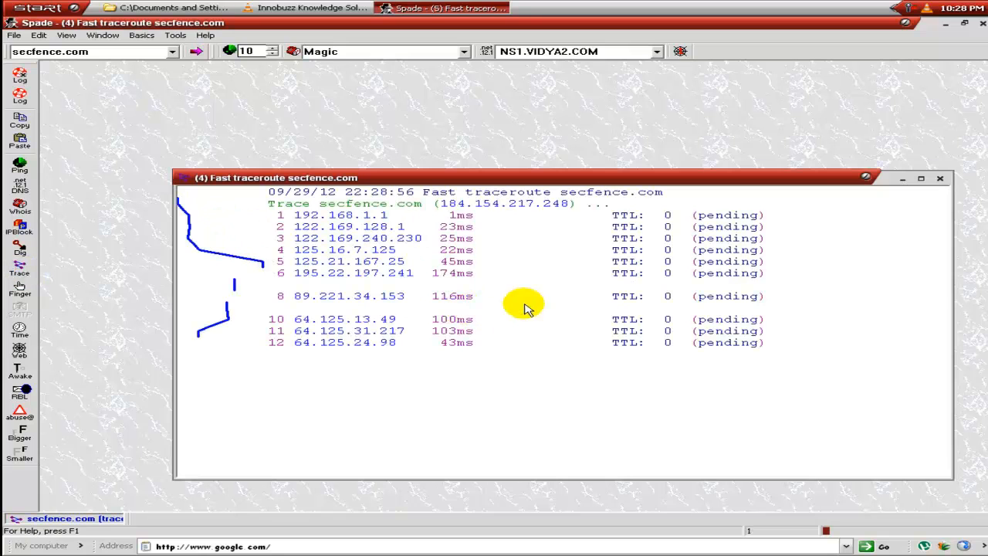
left_click_drag(793, 177, 706, 92)
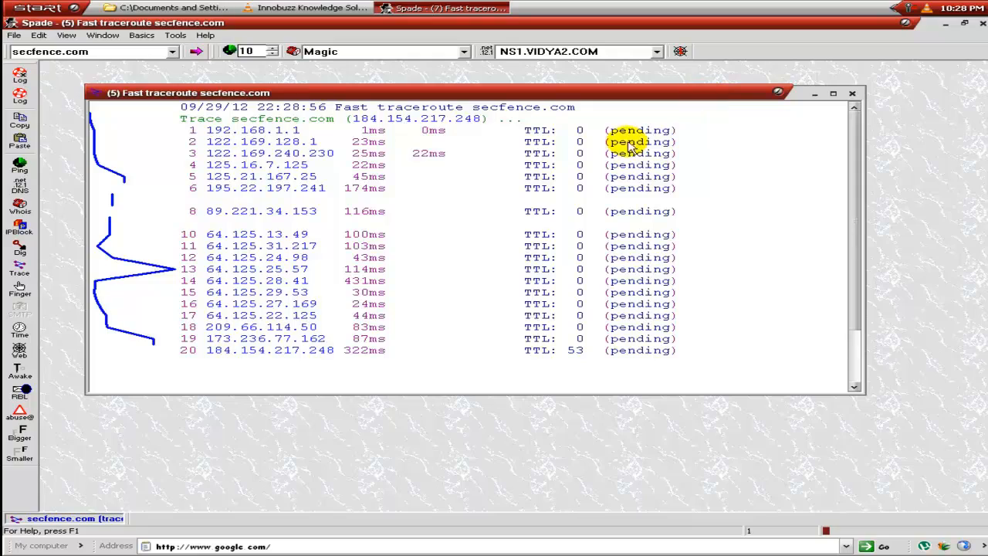
left_click(29, 455)
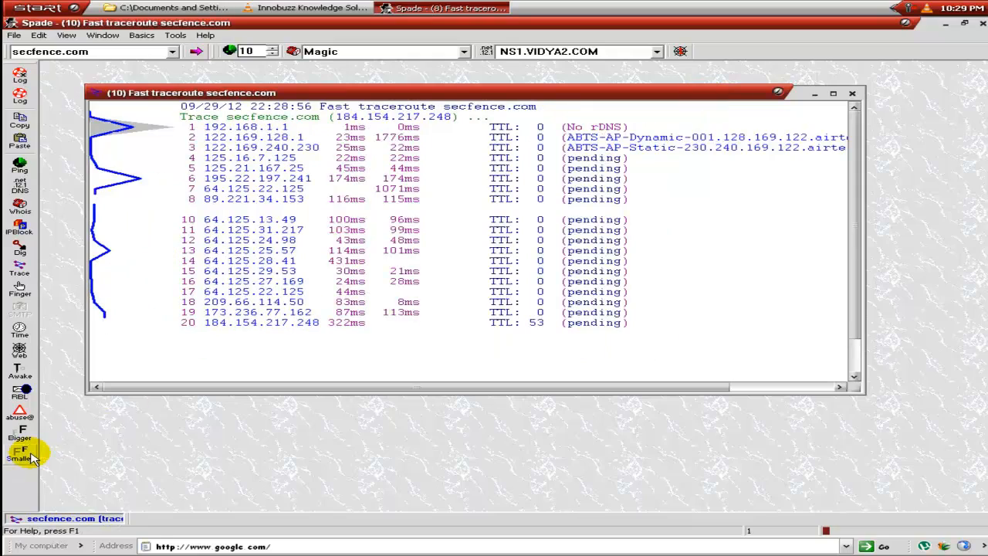
left_click(30, 457)
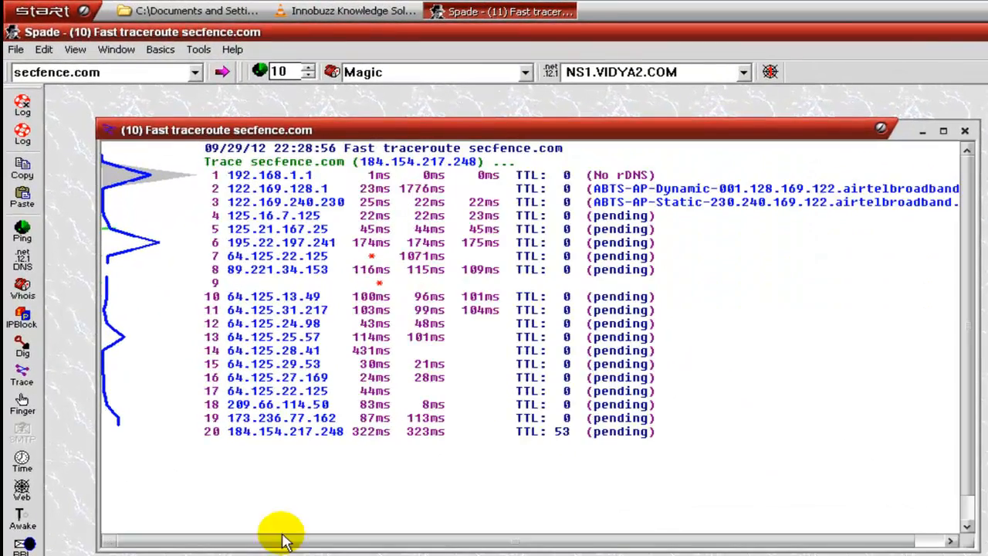
- Examine the hop host names and the latency graph of the secfence.com traceroute, and close its window
left_click(963, 243)
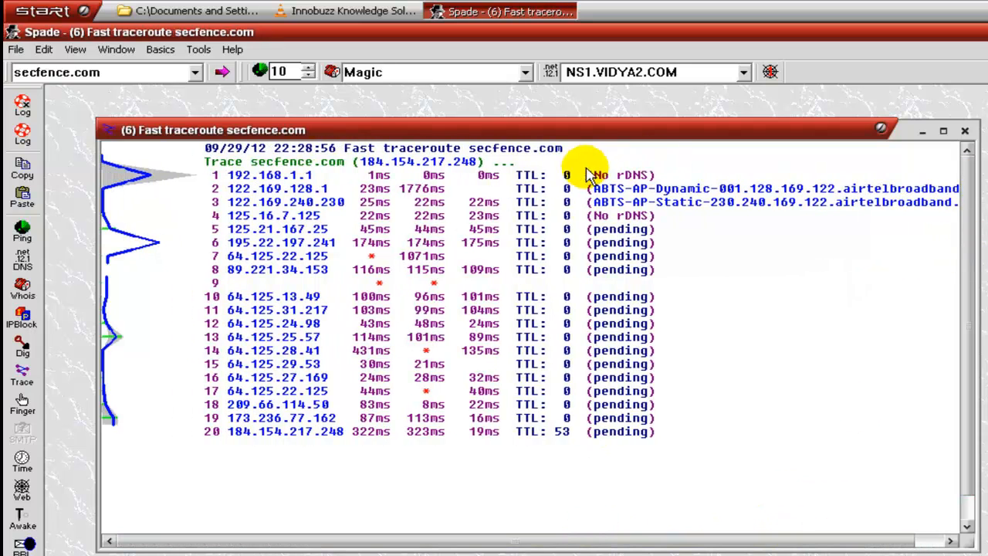
left_click(657, 188)
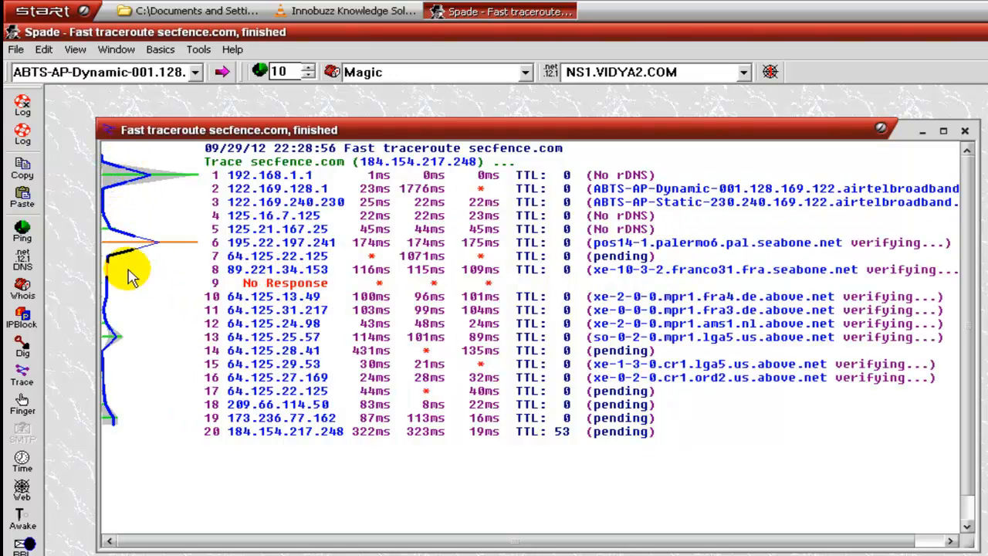
mouse_move(116, 415)
left_mouse_down()
mouse_move(93, 348)
mouse_move(77, 170)
mouse_move(139, 402)
left_mouse_up()
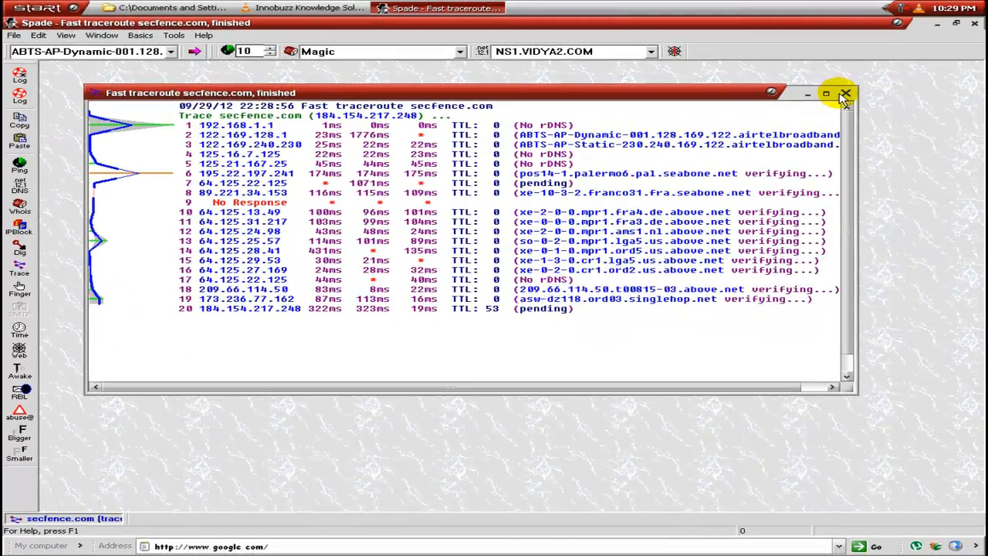
left_click(846, 93)
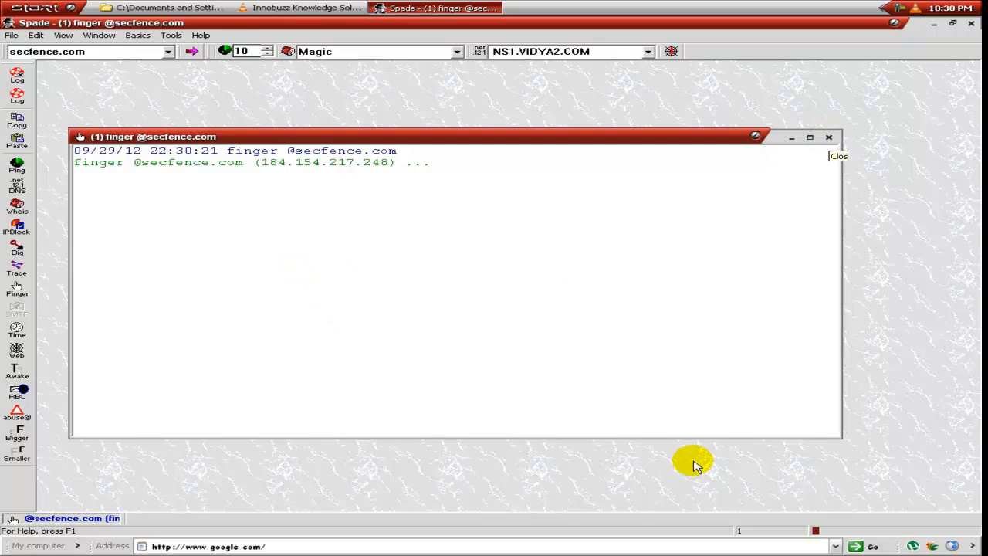
- Examine the Finger result for secfence.com and close its window
left_click_drag(358, 179, 82, 177)
left_click(324, 194)
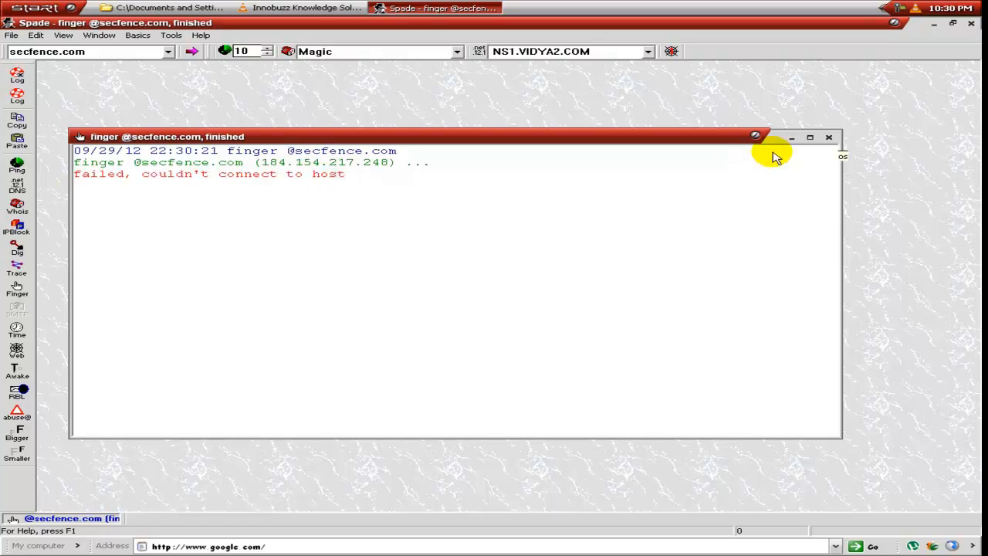
left_click(830, 139)
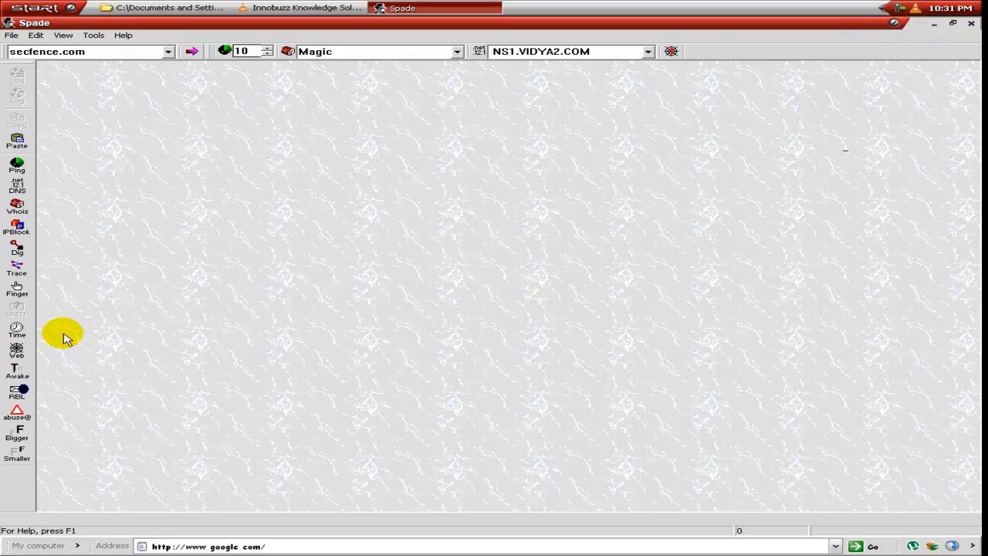
left_click(17, 354)
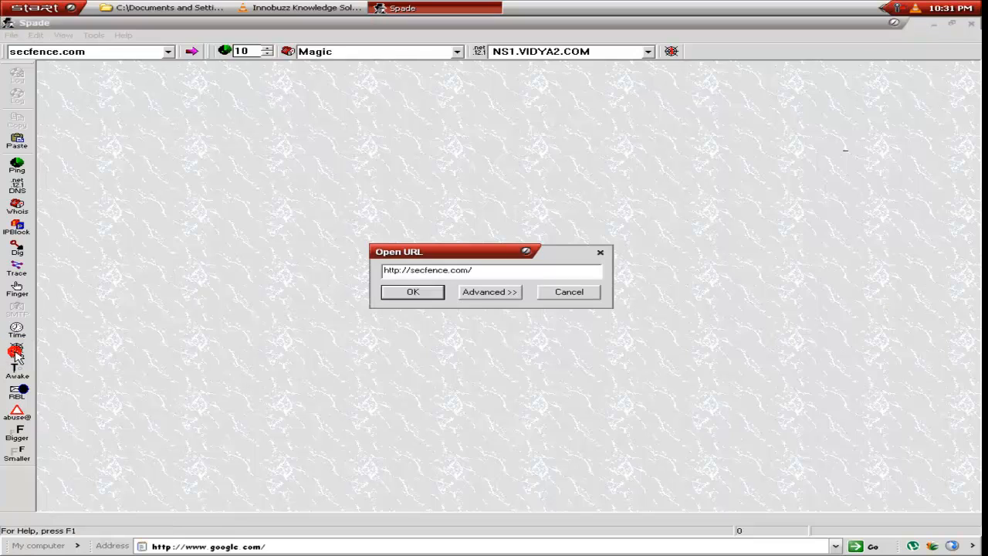
left_click(476, 293)
left_click_drag(502, 252, 428, 187)
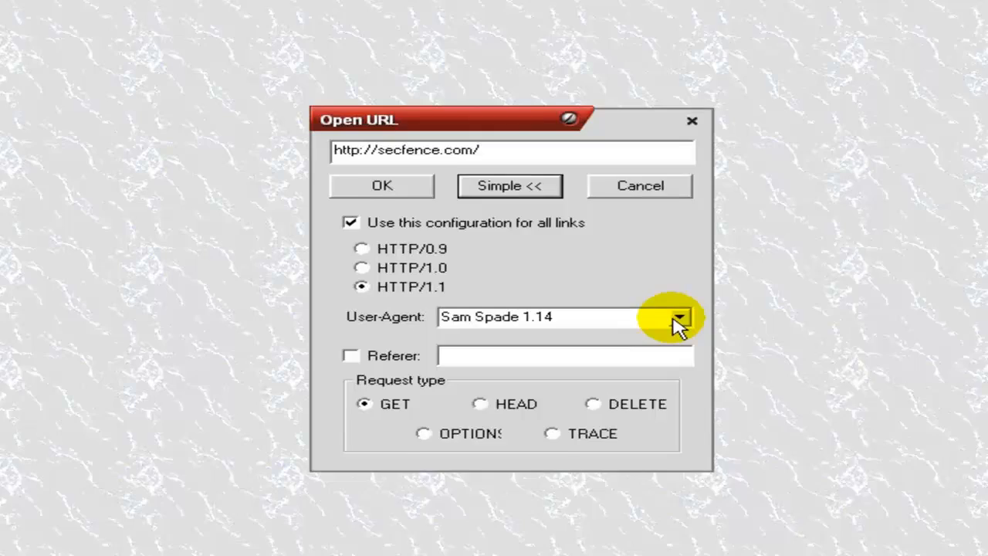
left_click(520, 307)
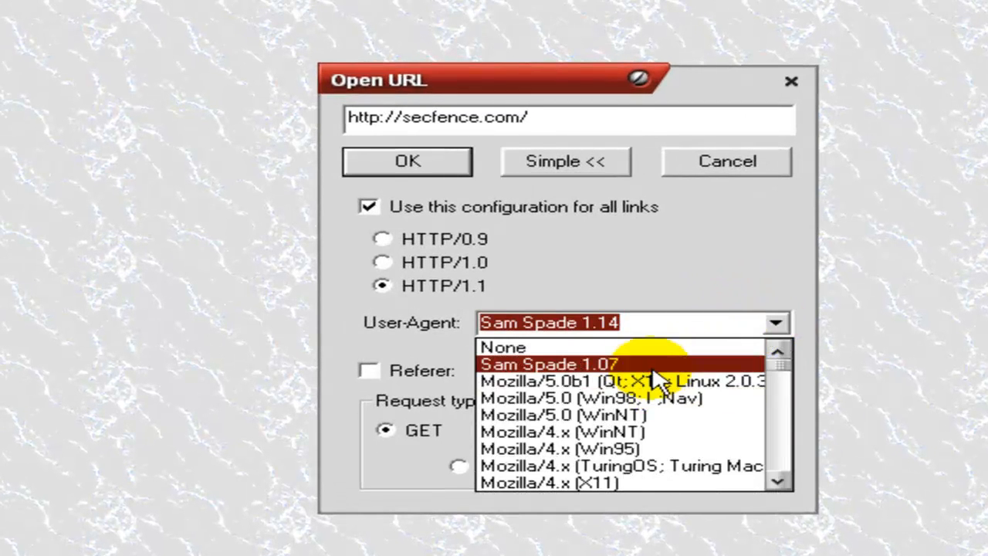
left_click_drag(778, 376, 783, 404)
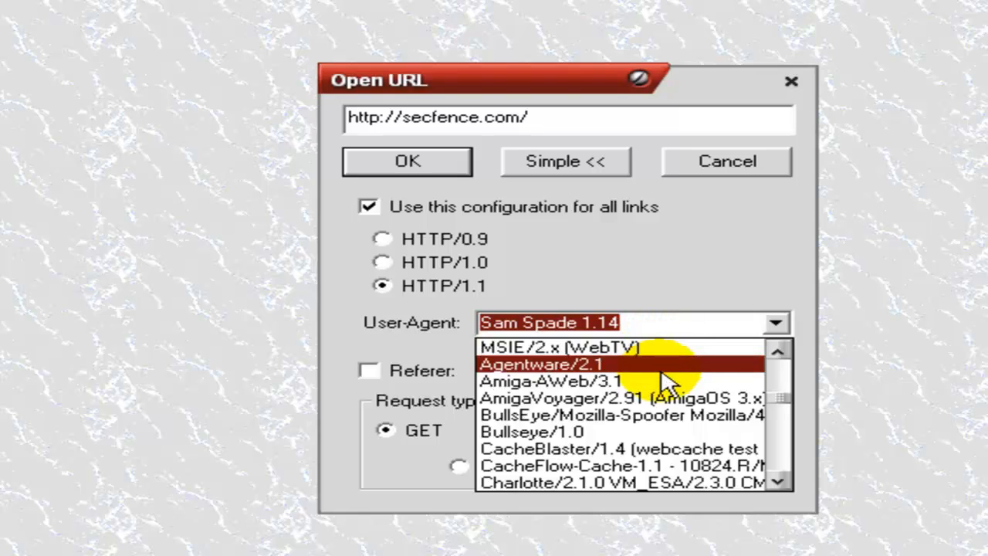
left_click_drag(783, 395, 812, 363)
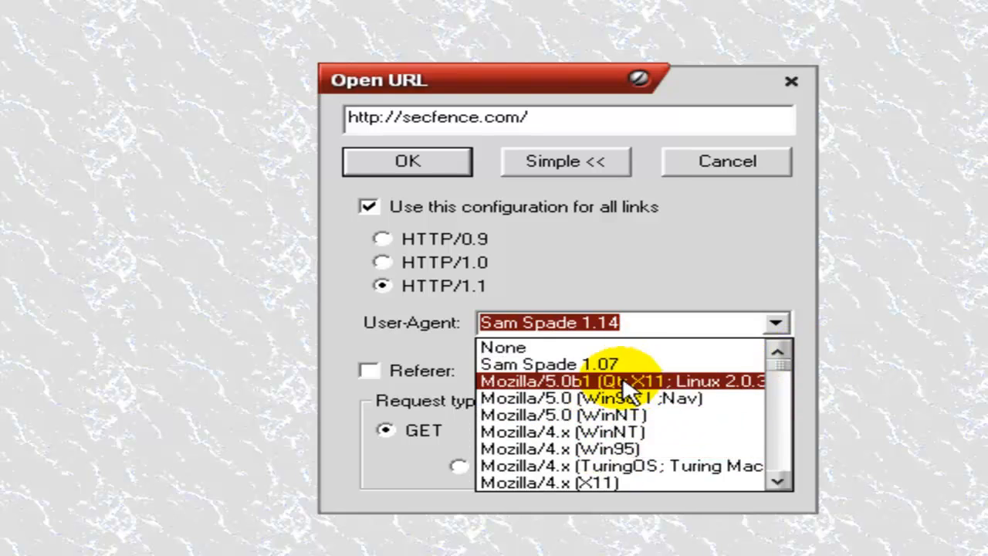
left_click(649, 415)
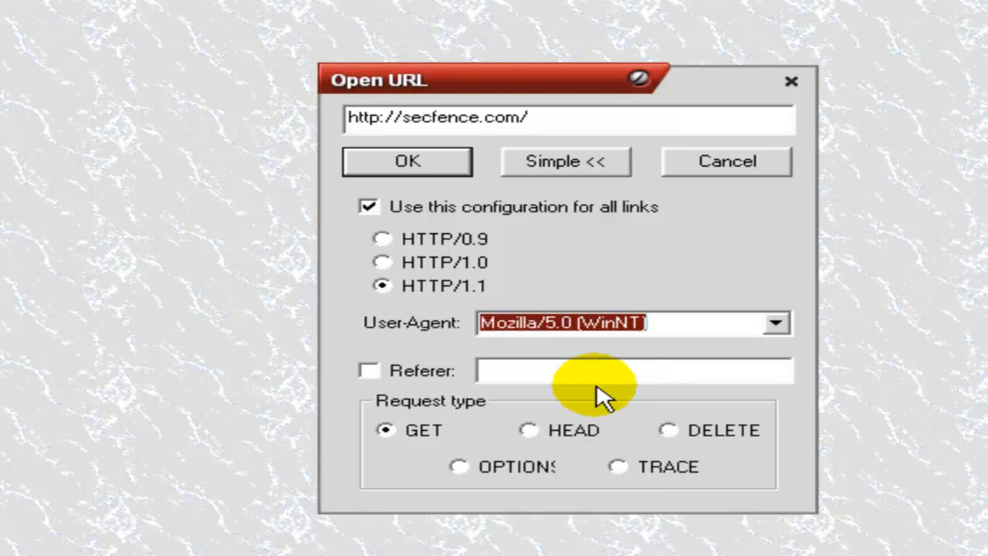
left_click(433, 425)
left_click(533, 430)
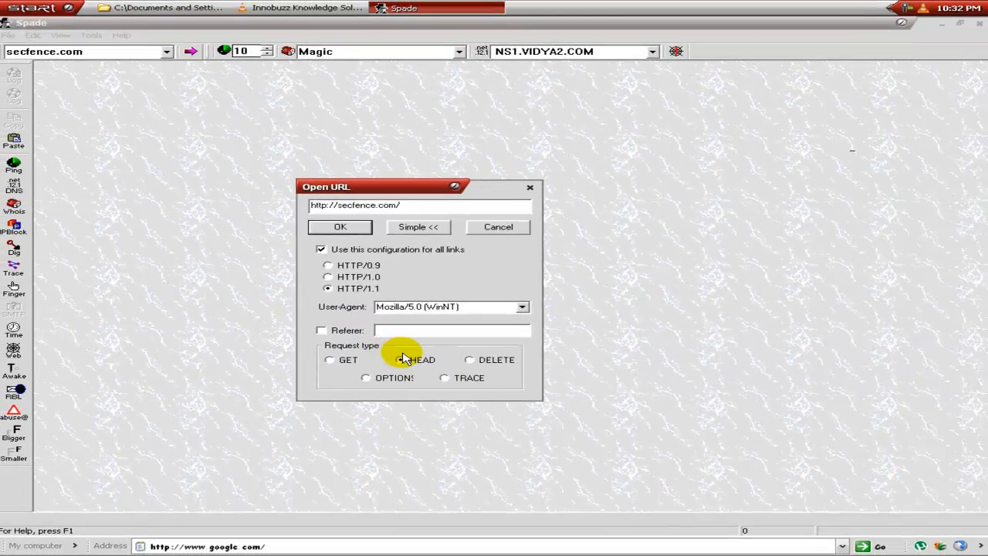
left_click(330, 227)
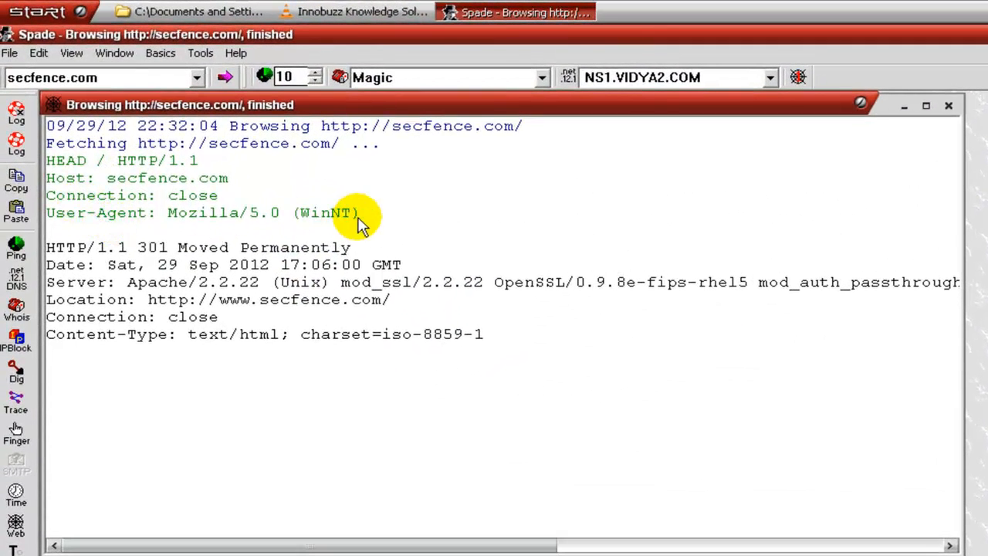
- Examine the HEAD request lines, the response headers and the web server software in the Server header
left_click_drag(363, 217, 46, 160)
left_click_drag(69, 230, 518, 336)
left_click(515, 328)
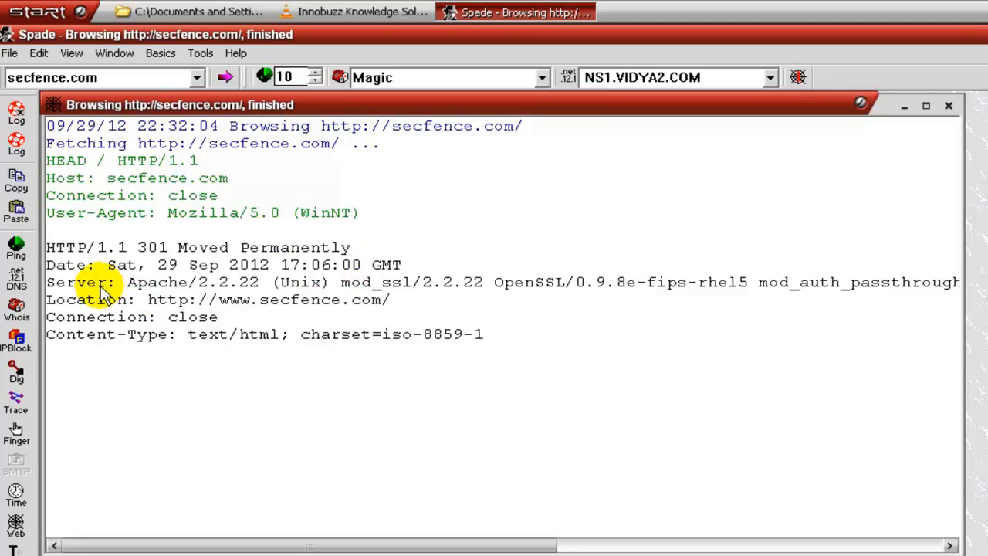
left_click_drag(127, 282, 265, 298)
left_click(261, 286)
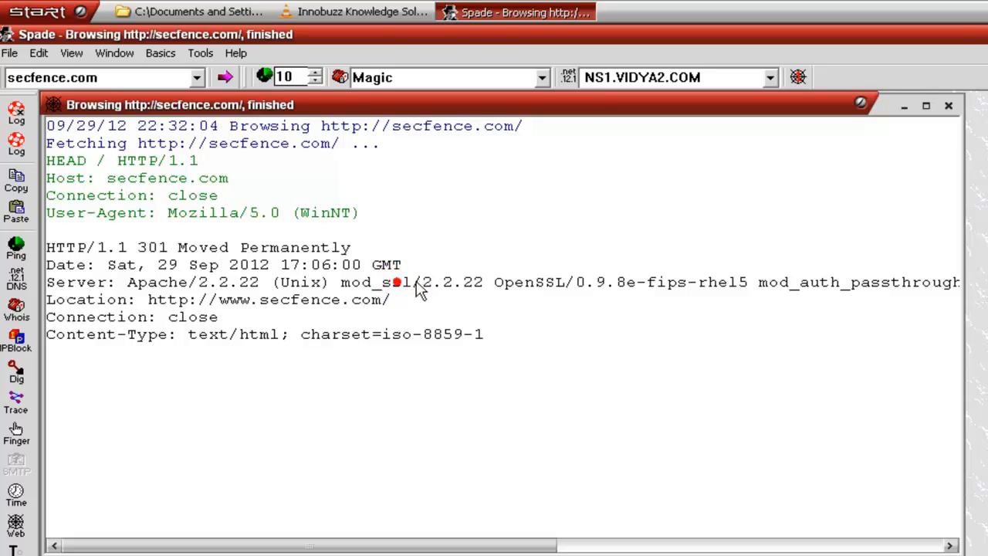
left_click(683, 285)
double_click(722, 282)
- Read the remaining modules at the far end of the Server header and close the browsing result
left_click(409, 546)
left_click_drag(409, 546, 672, 546)
left_click_drag(507, 545, 634, 546)
left_click_drag(701, 286, 819, 284)
left_click(817, 282)
left_click(695, 546)
left_click_drag(695, 546, 199, 530)
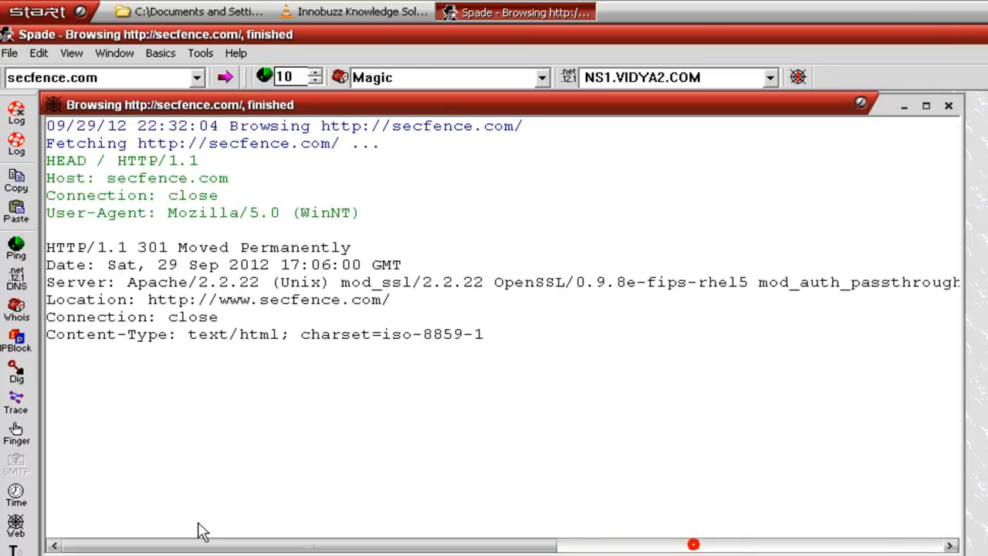
left_click(949, 105)
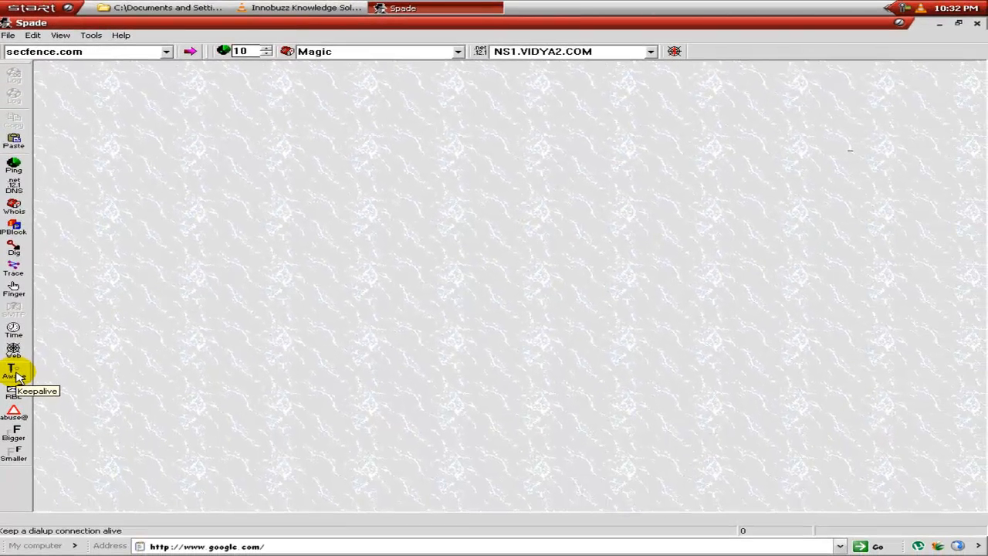
- Switch the dial-up connection keepalive on and back off
left_click(14, 369)
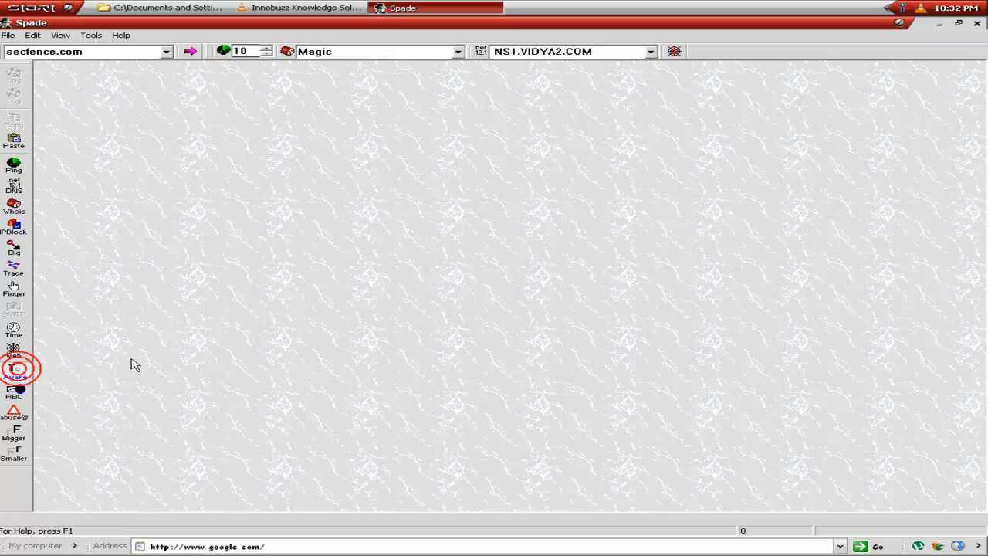
left_click(15, 374)
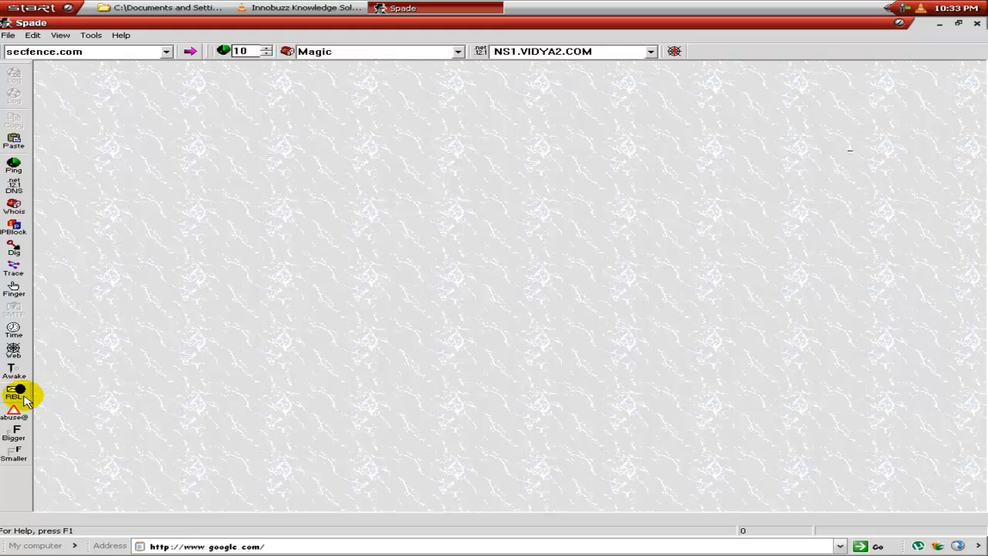
- Run a blackhole list check on secfence.com, examine the entry for each list and close the result window
left_click(24, 397)
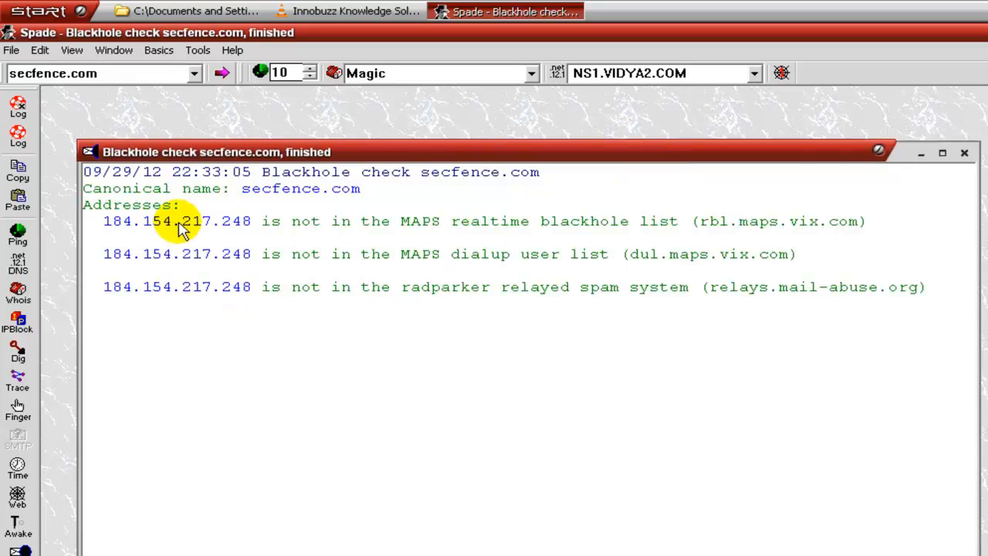
left_click_drag(394, 225, 502, 235)
left_click(498, 234)
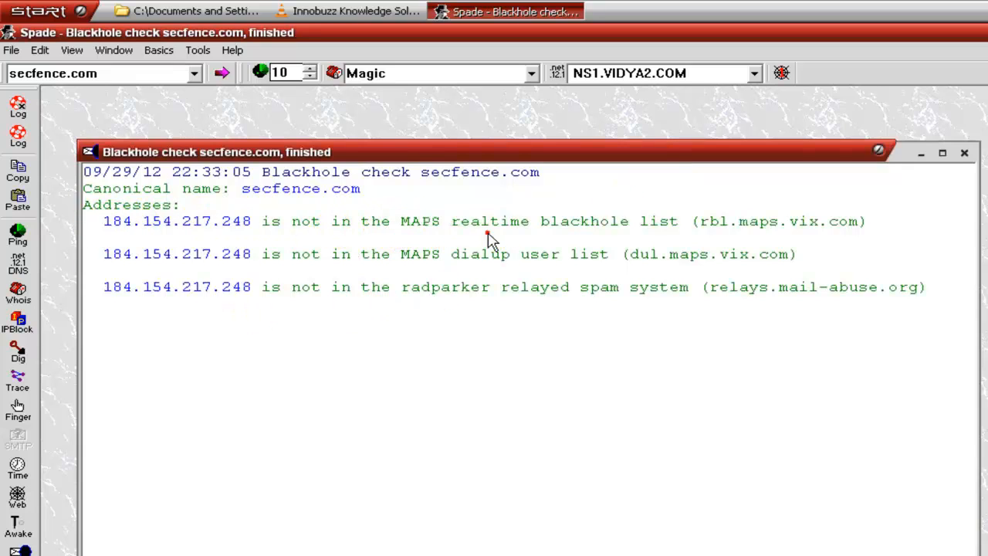
left_click_drag(252, 180, 706, 181)
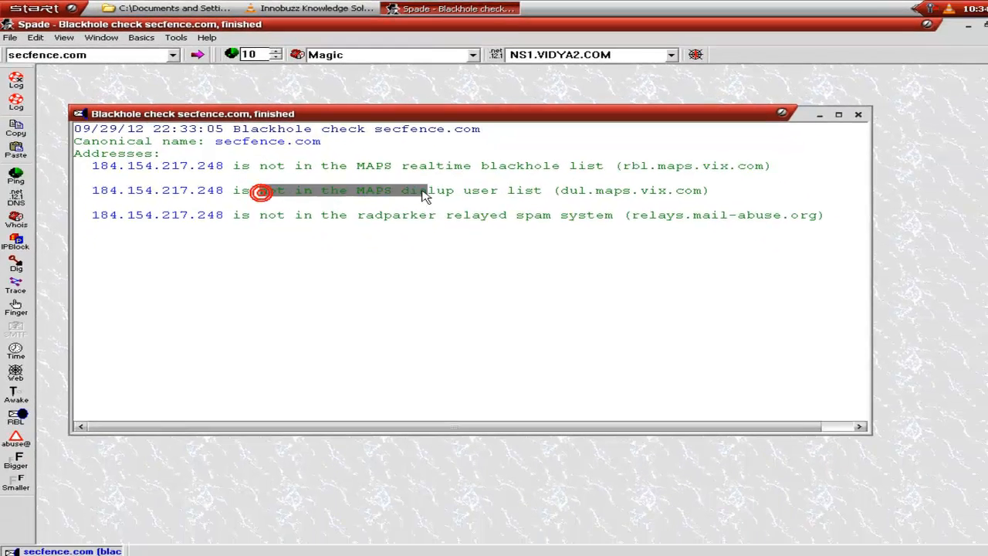
left_click(708, 181)
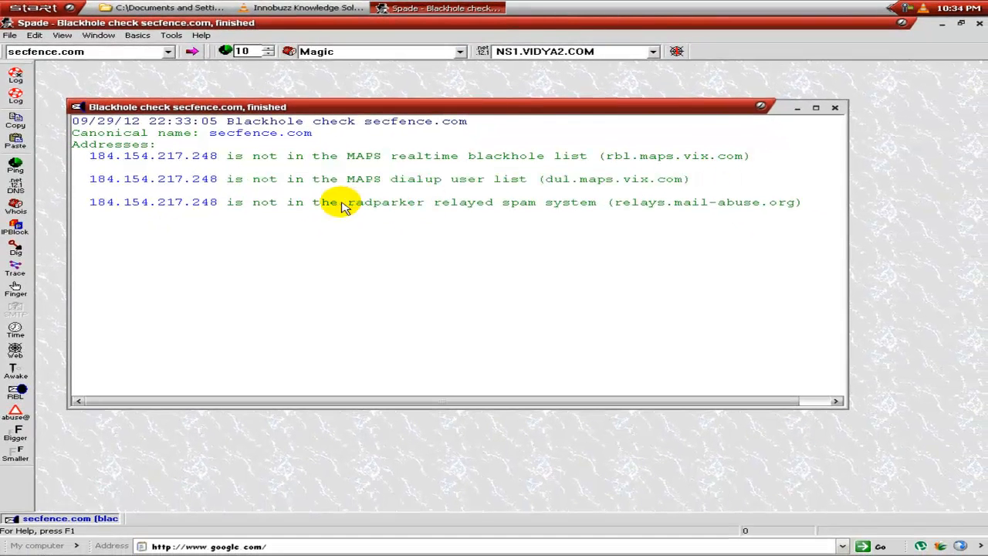
left_click_drag(260, 206, 800, 201)
left_click(801, 202)
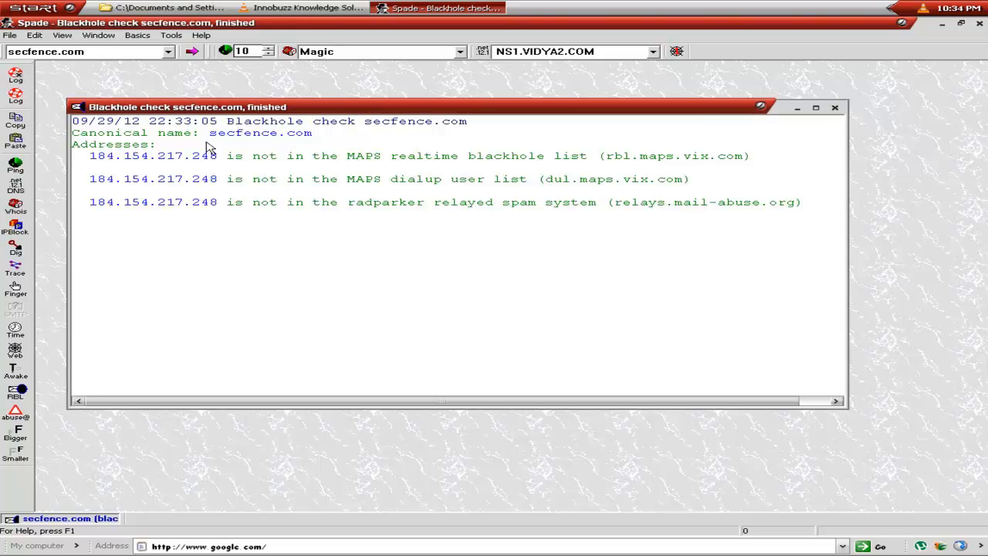
key("ctrl+F4")
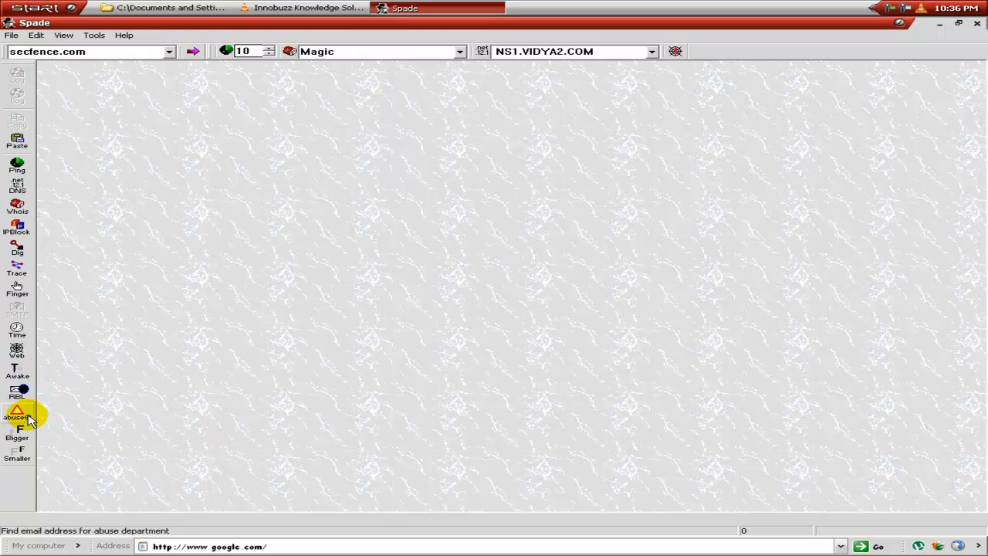
double_click(113, 53)
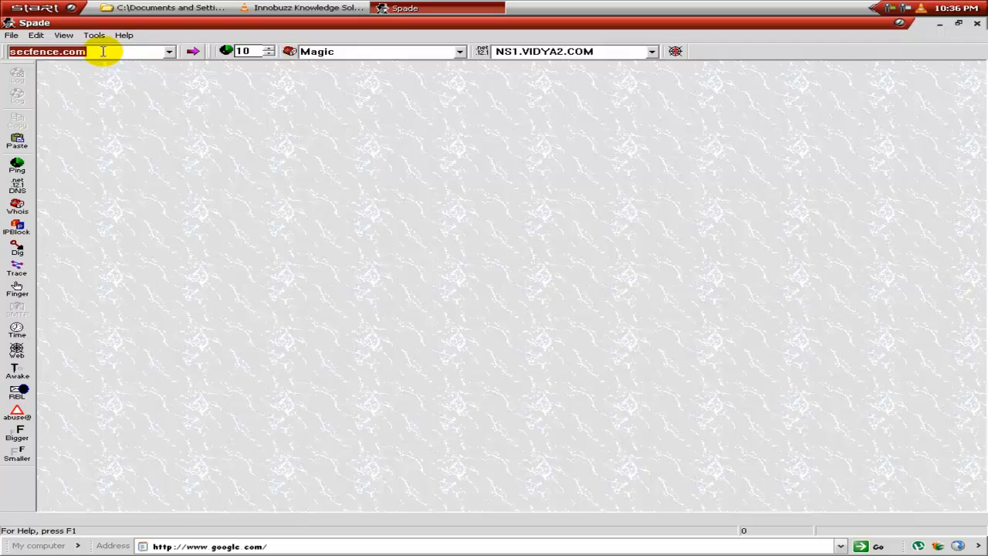
type("www.gmail")
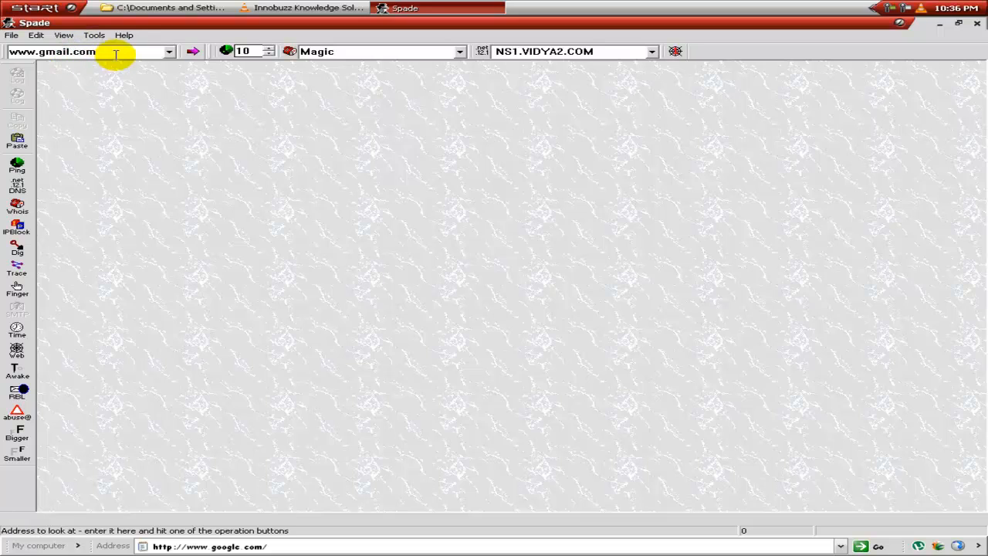
left_click(19, 421)
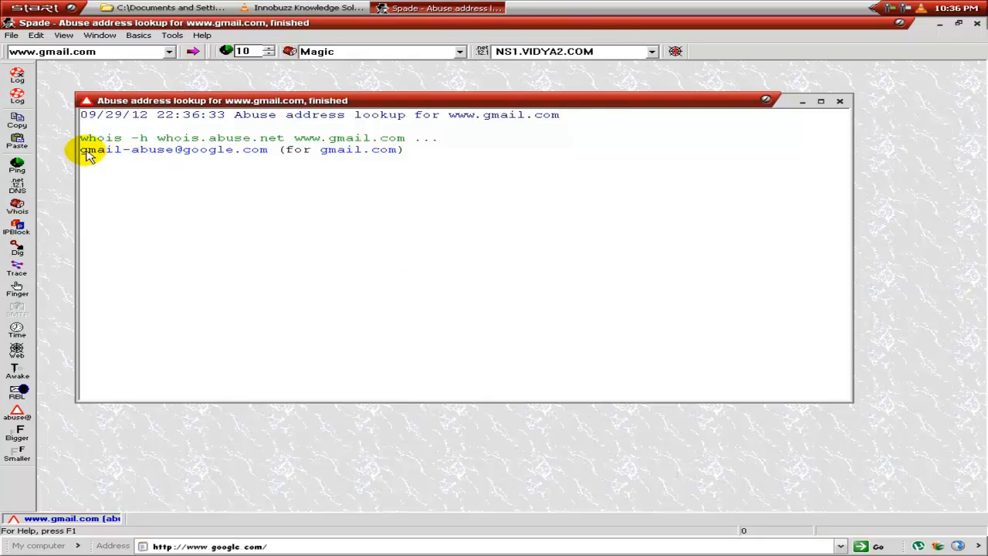
left_click_drag(81, 151, 259, 157)
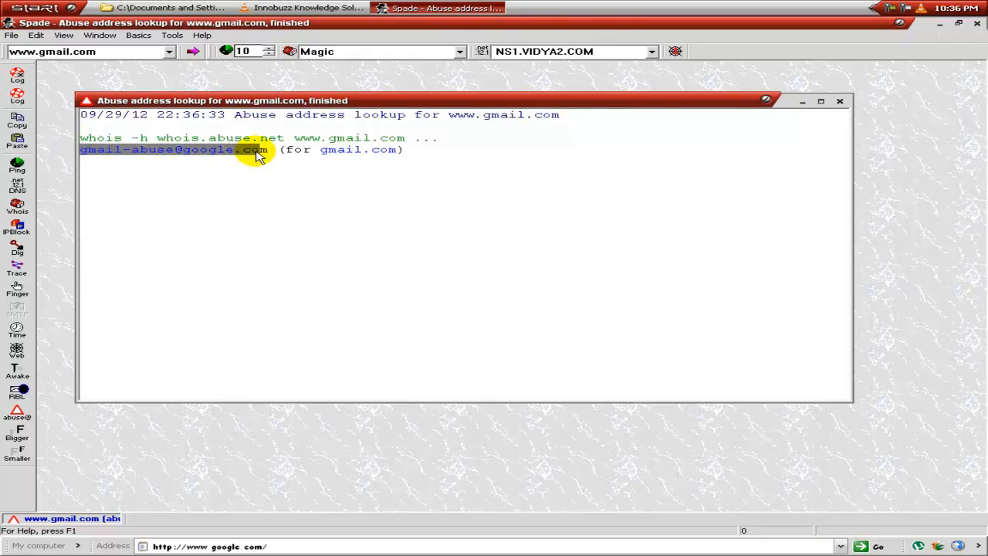
left_click(674, 198)
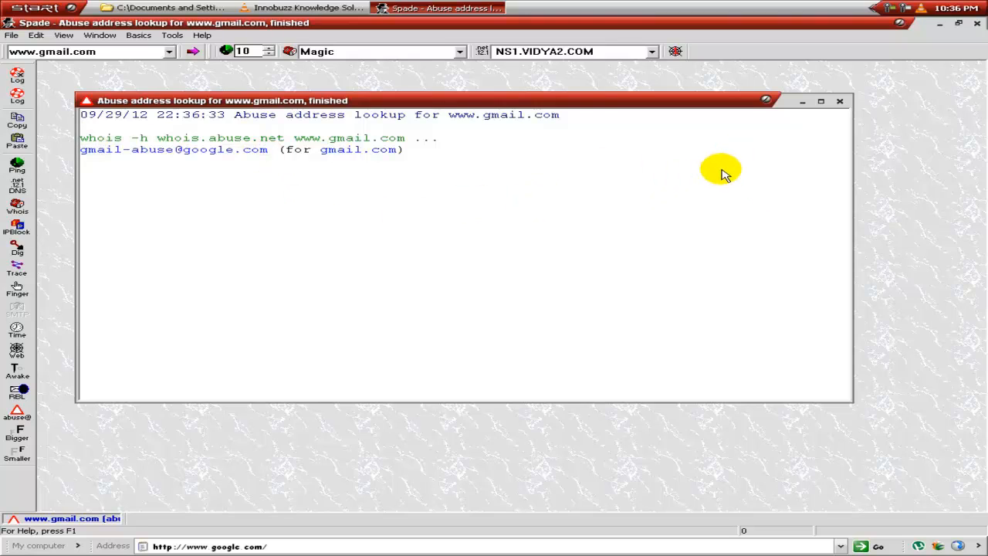
left_click(841, 101)
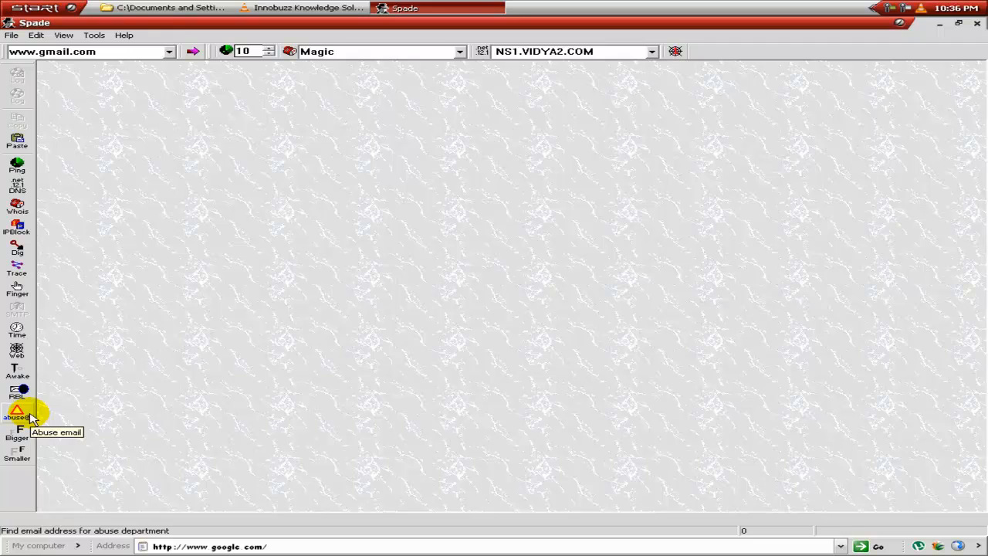
left_click(29, 415)
left_click(17, 433)
left_click(17, 433)
left_click(17, 462)
left_click(18, 461)
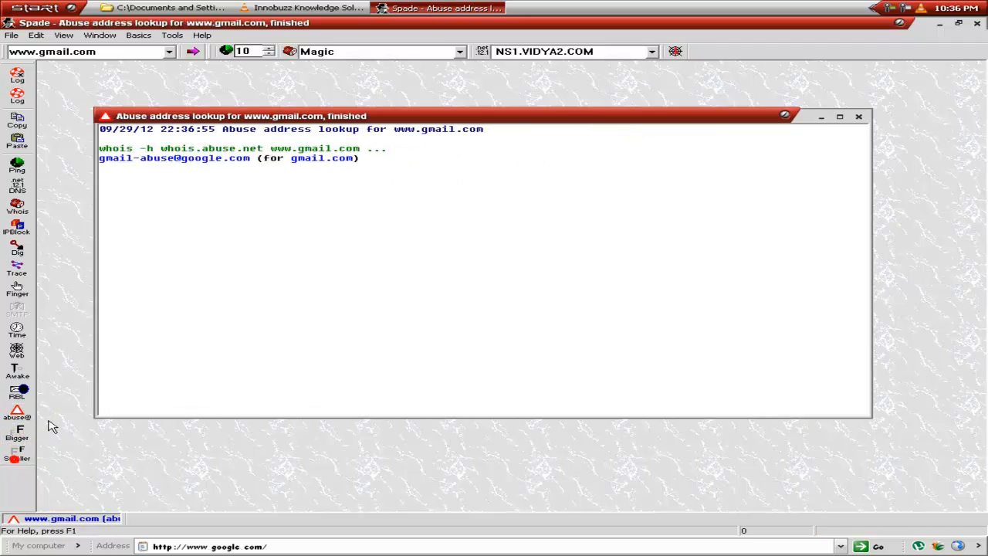
left_click(859, 117)
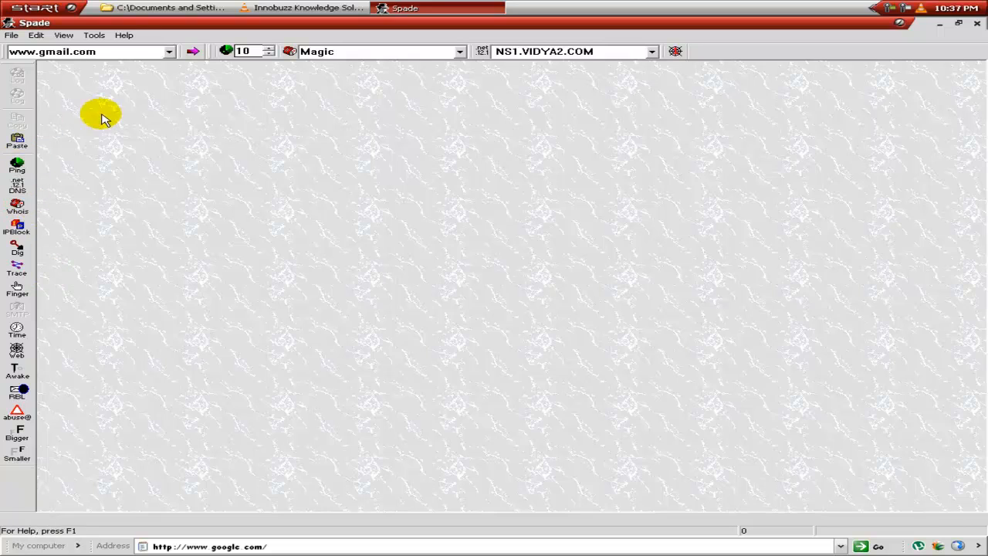
left_click(91, 39)
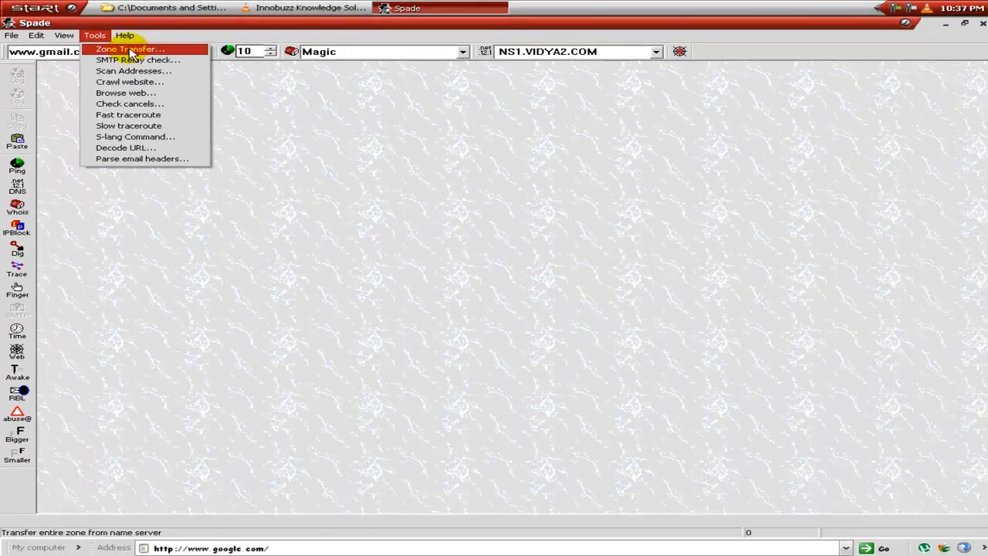
left_click(297, 150)
left_click_drag(498, 196, 402, 167)
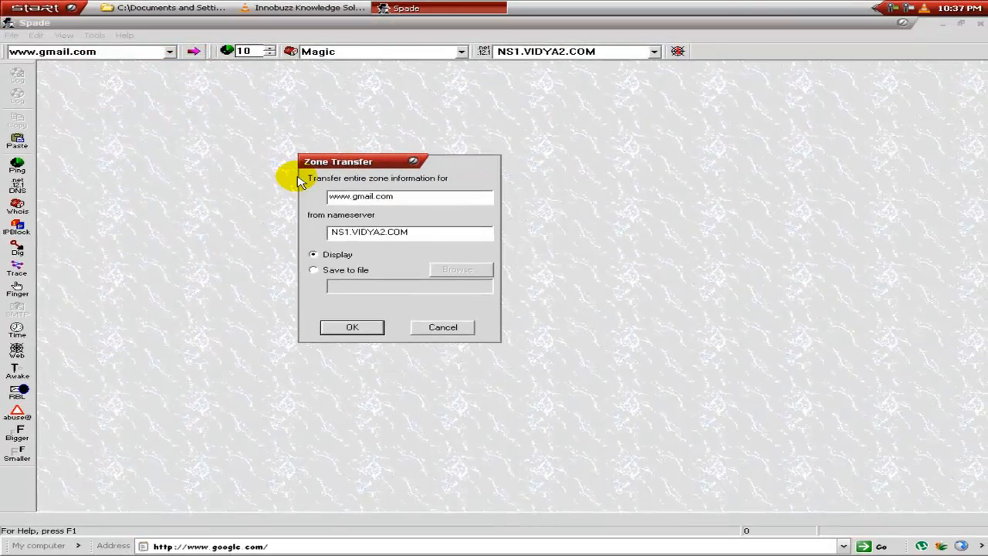
left_click(443, 327)
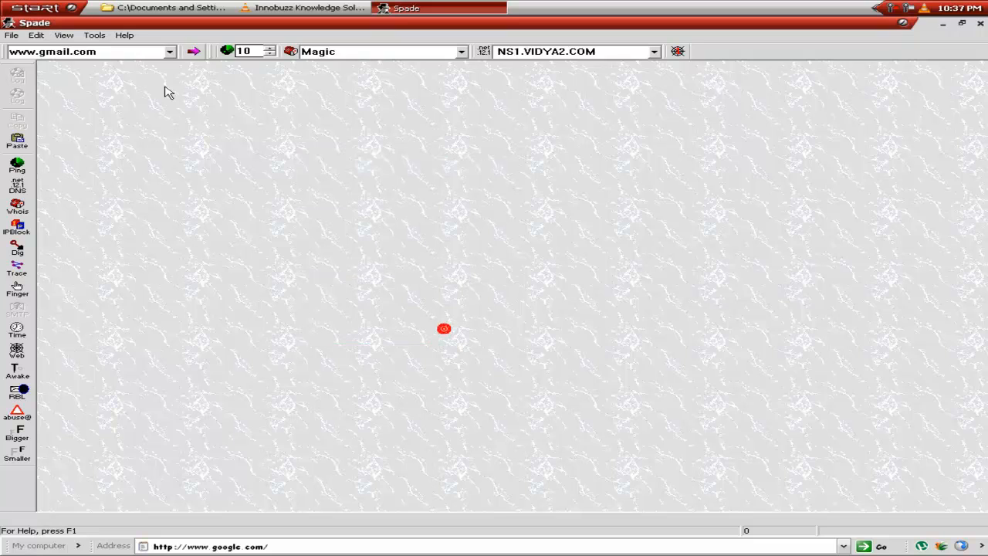
- Set the target address to secfence.com and request a displayed zone transfer from nameserver NS1.VIDYA2.COM
left_click(114, 56)
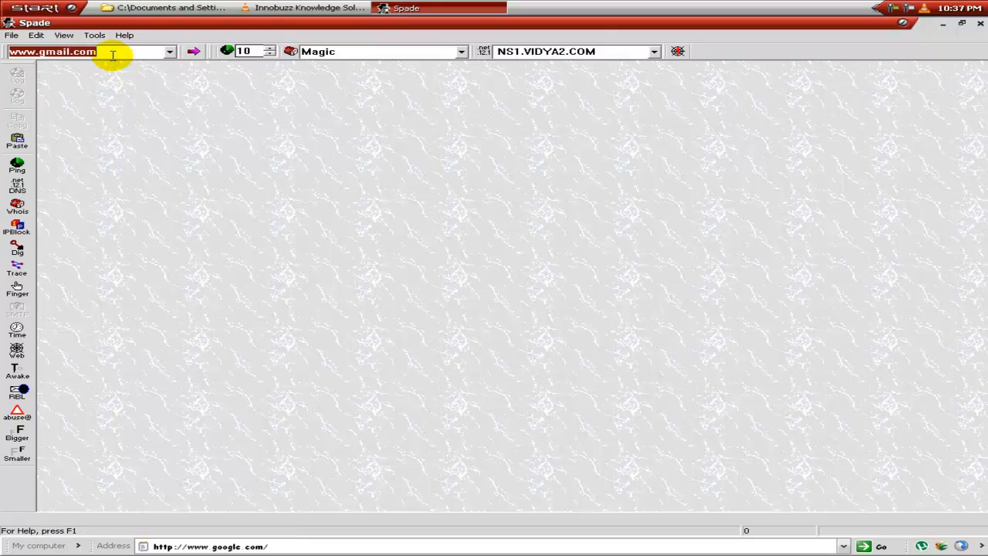
left_click(170, 52)
left_click(147, 86)
left_click(94, 35)
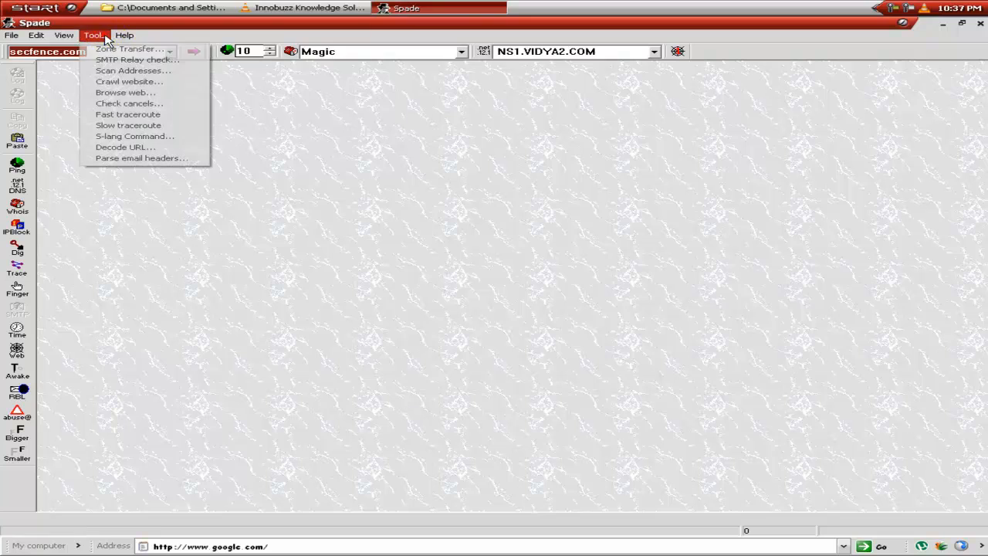
left_click(159, 50)
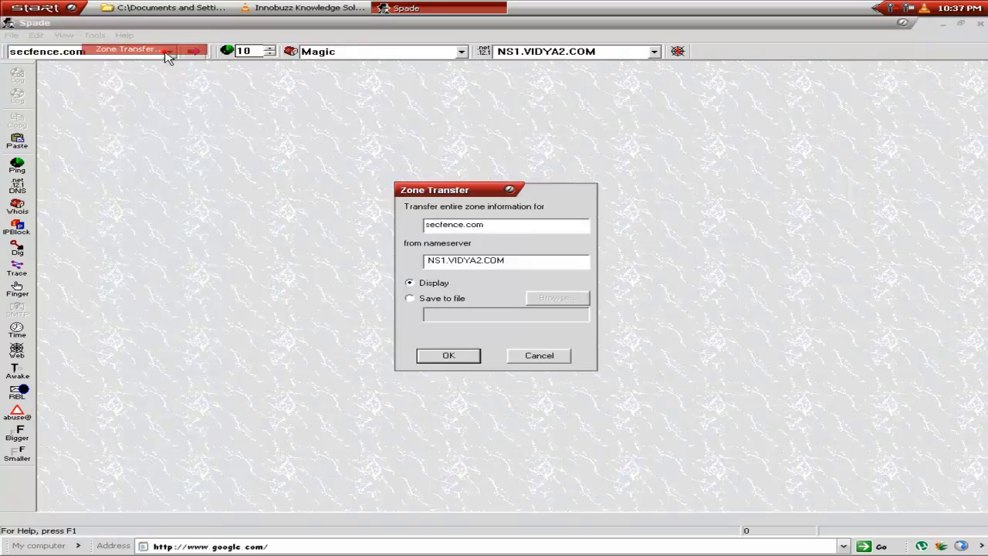
double_click(520, 223)
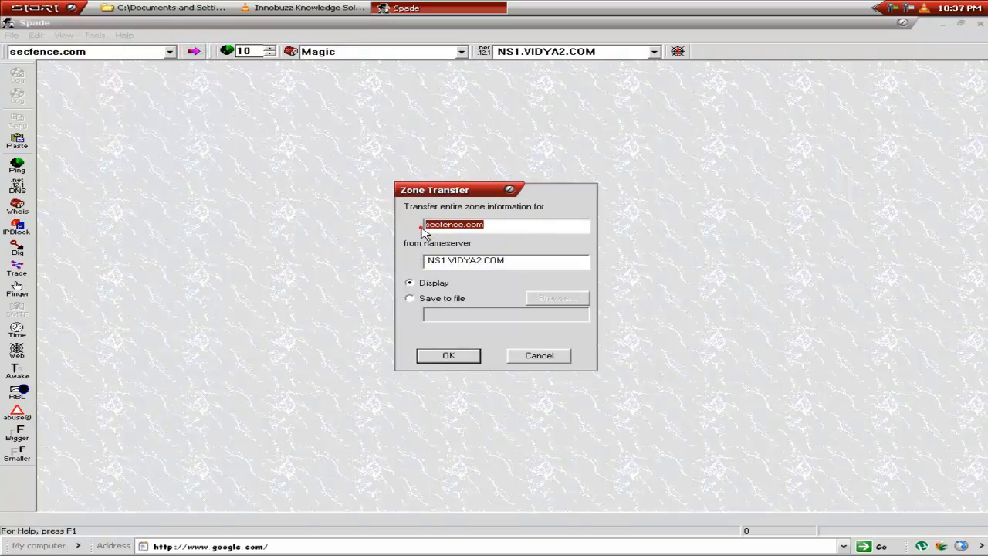
left_click(502, 224)
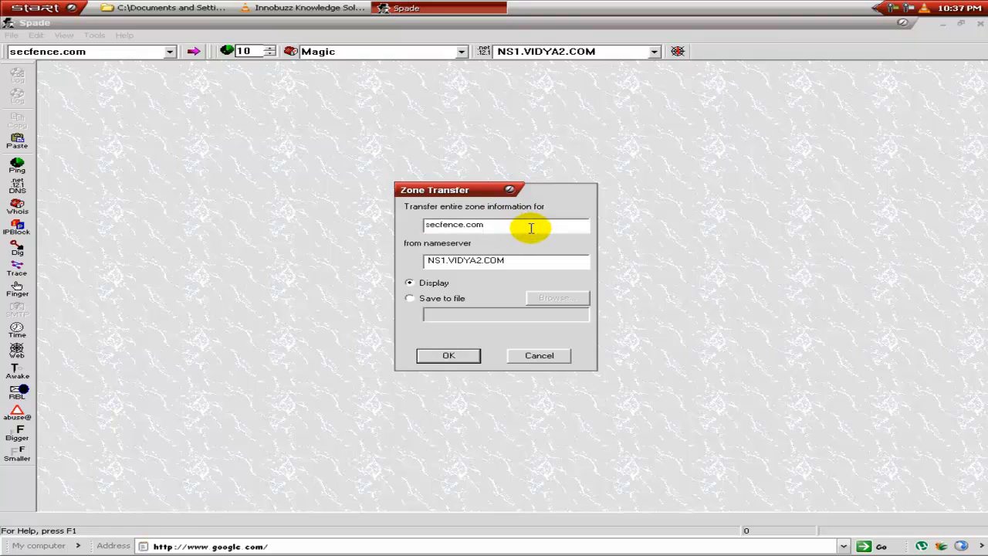
left_click_drag(530, 225, 366, 227)
left_click(447, 355)
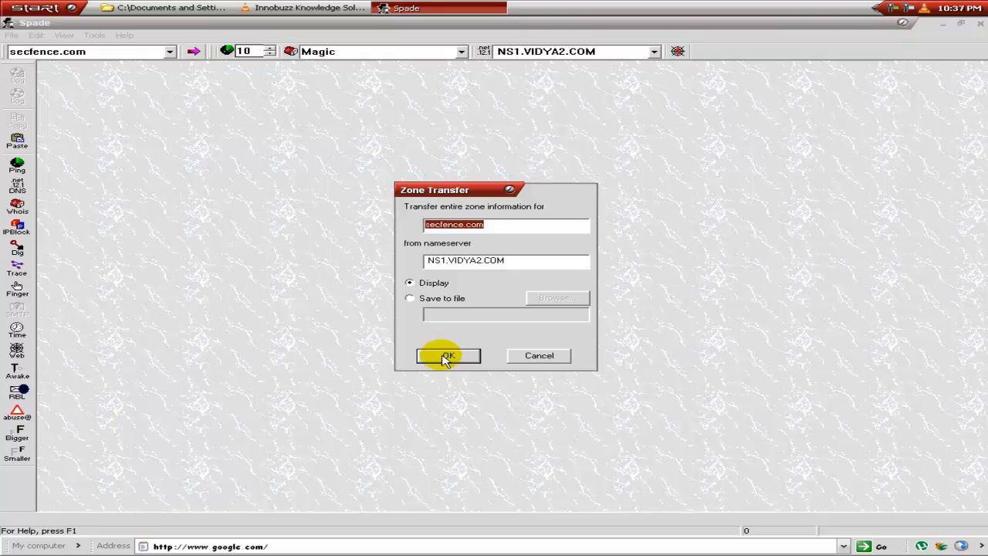
left_click(446, 358)
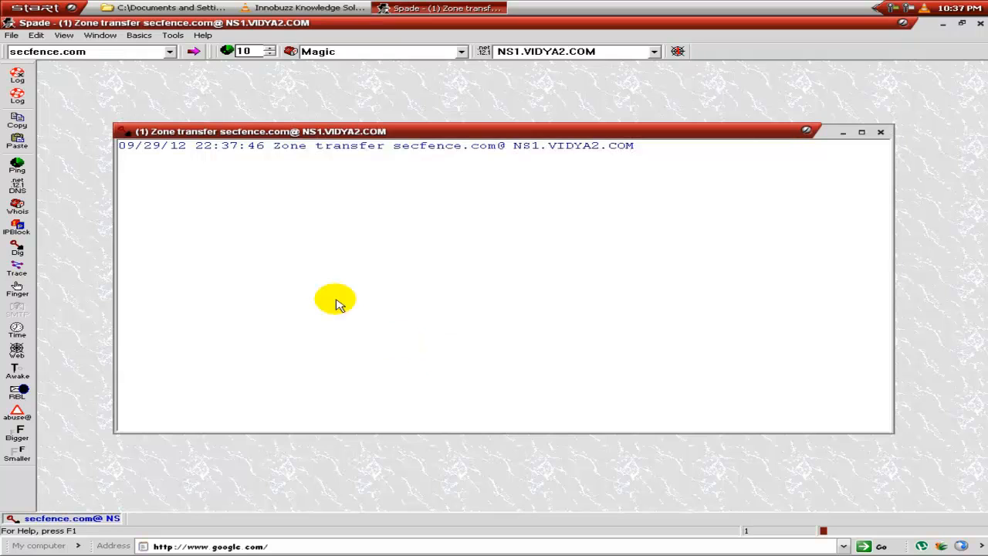
- Examine the zone transfer output for secfence.com and close its result window
left_click_drag(552, 131, 529, 112)
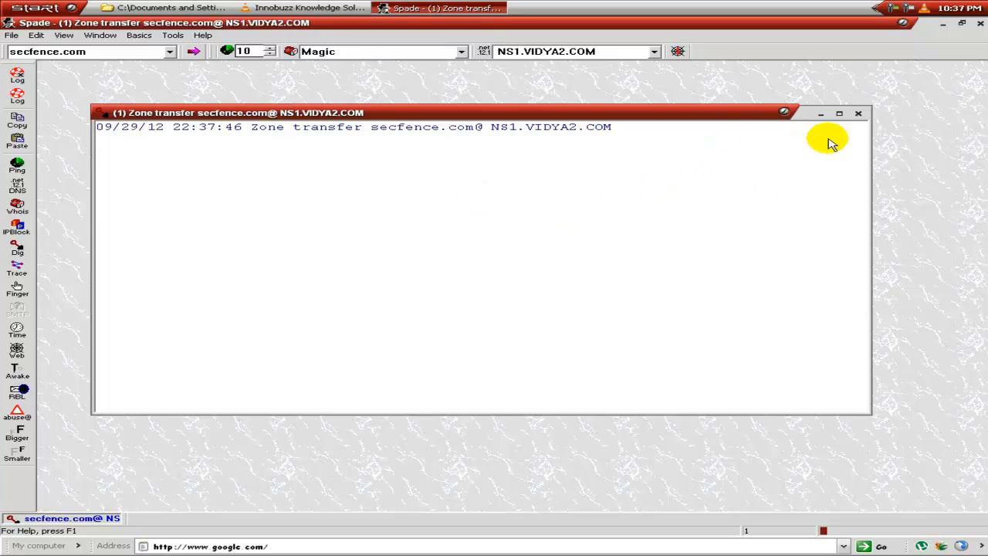
left_click_drag(377, 114, 369, 111)
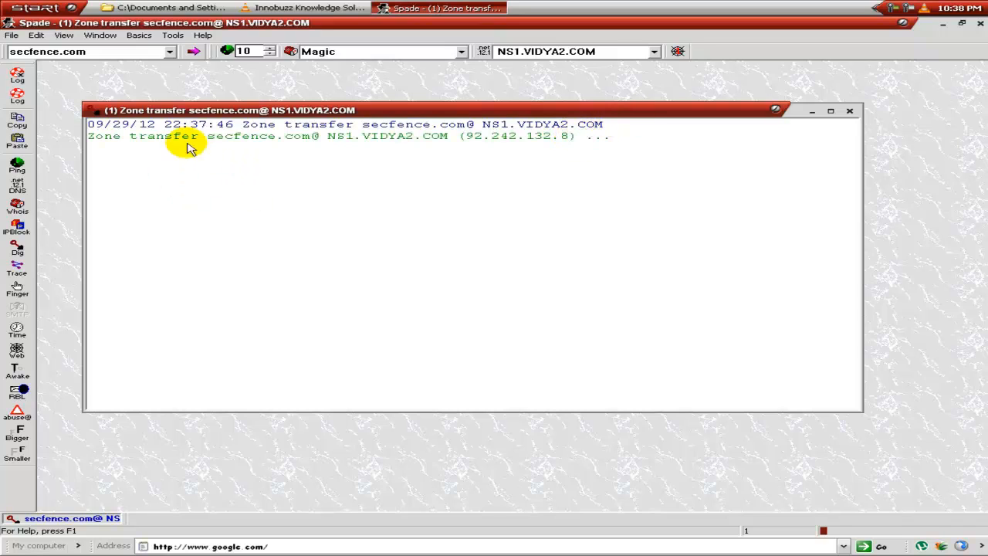
left_click_drag(91, 137, 651, 139)
left_click(651, 140)
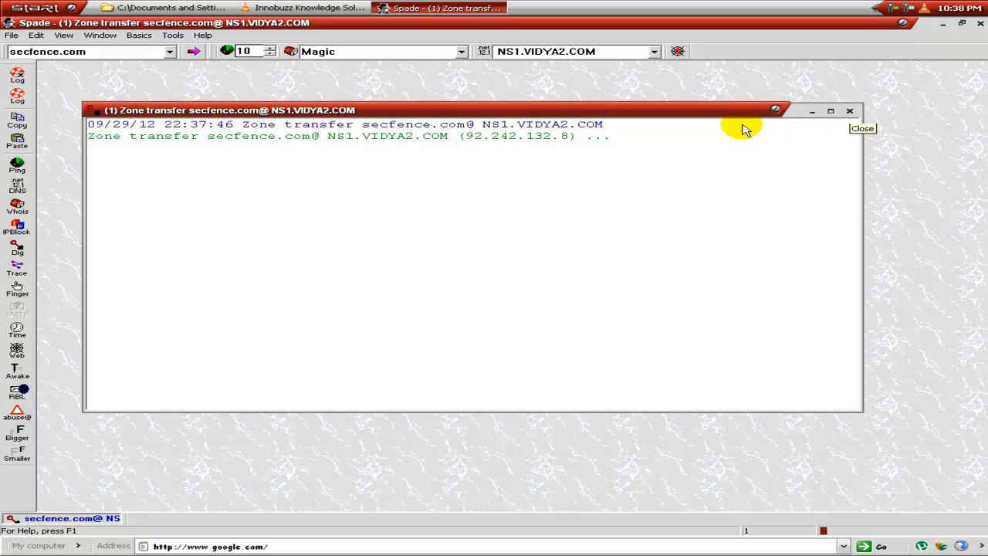
left_click(851, 113)
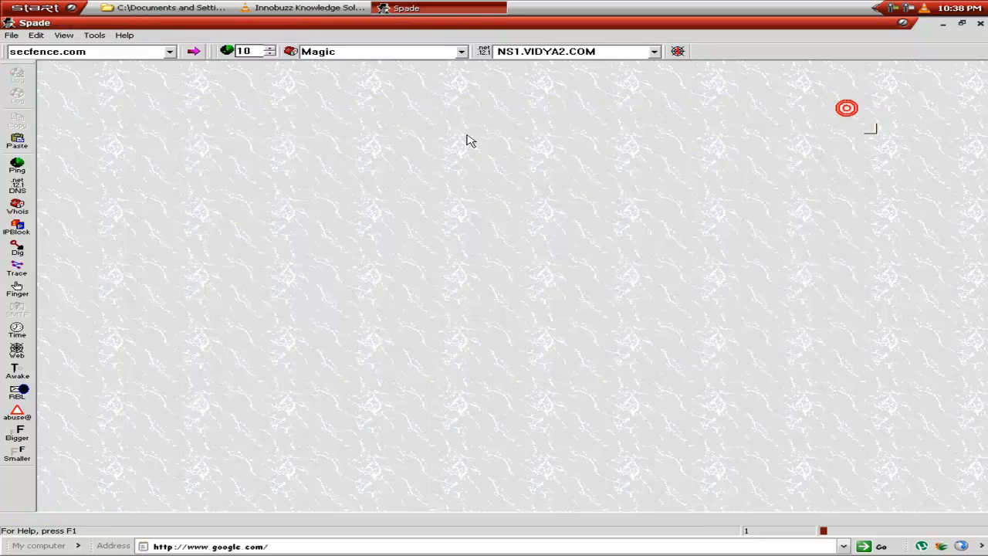
- Examine the options for scanning a range of IP addresses and leave without starting a scan
left_click(103, 36)
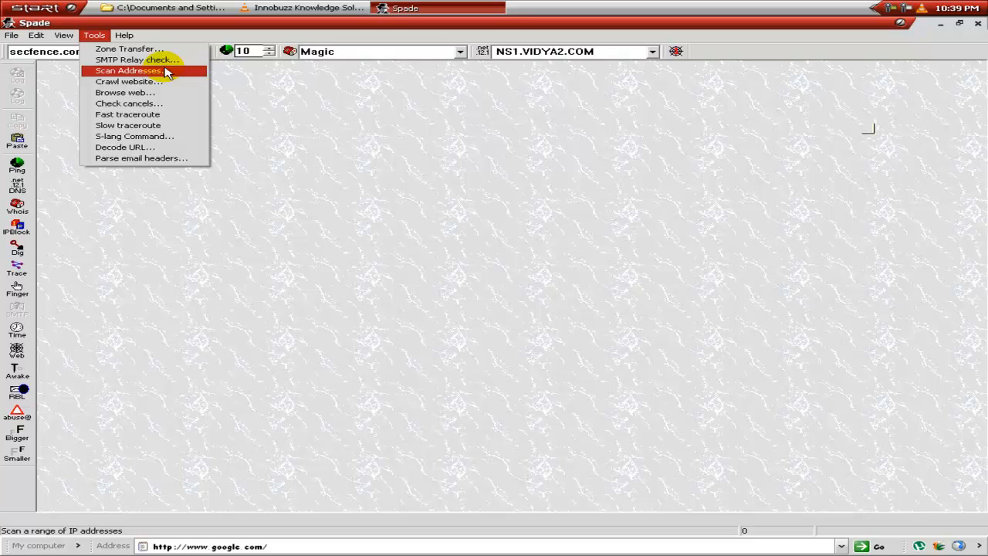
left_click(166, 72)
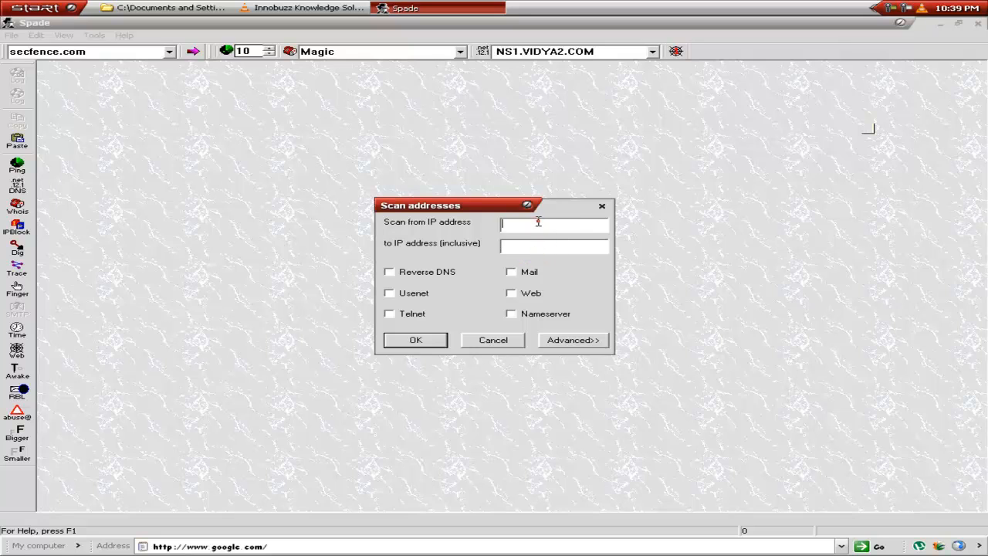
left_click(494, 340)
left_click(103, 36)
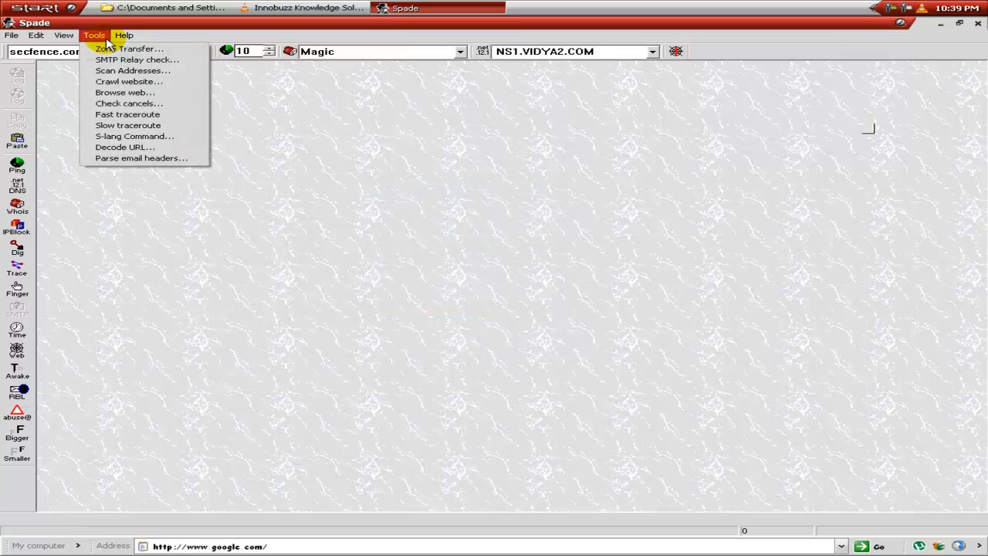
left_click(116, 82)
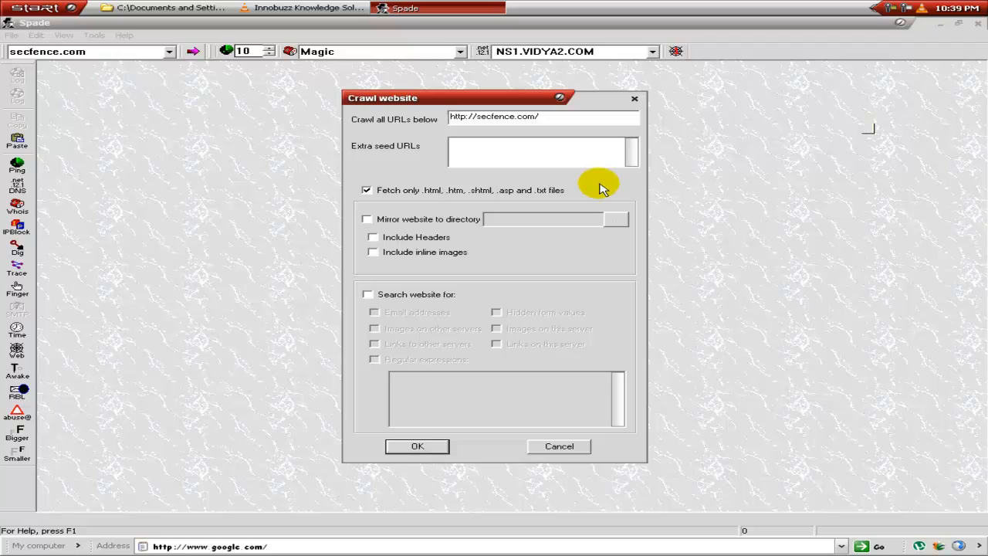
left_click(398, 222)
left_click(378, 219)
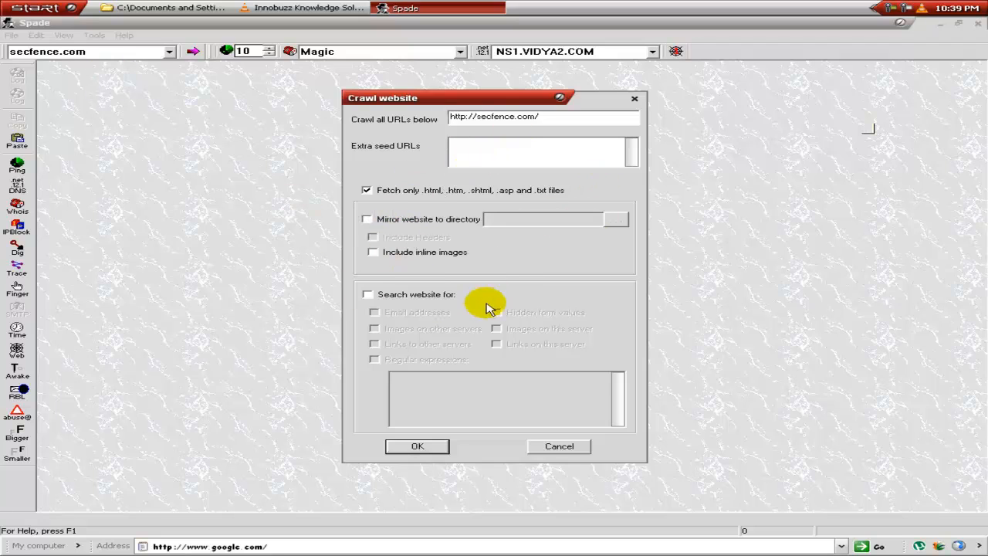
left_click(550, 445)
left_click(95, 36)
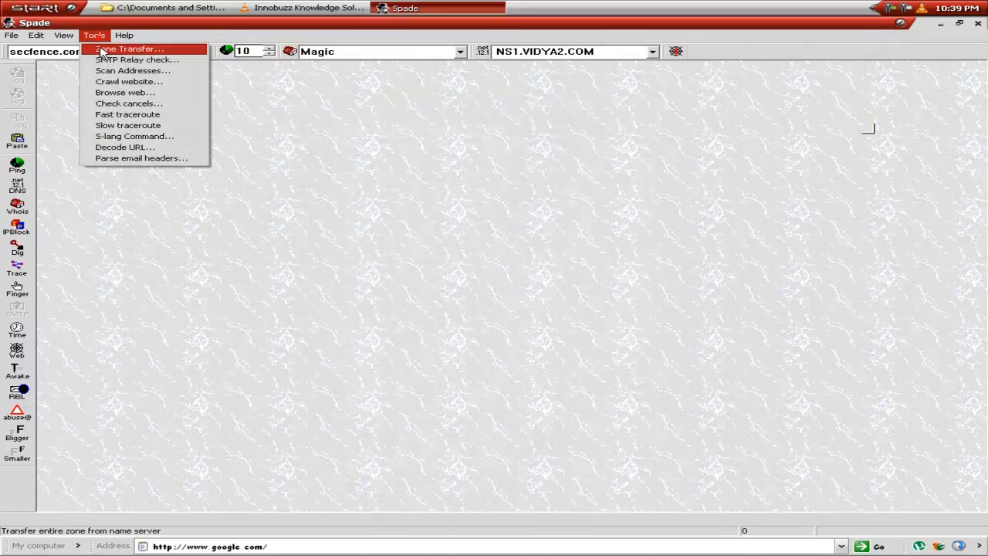
left_click(115, 91)
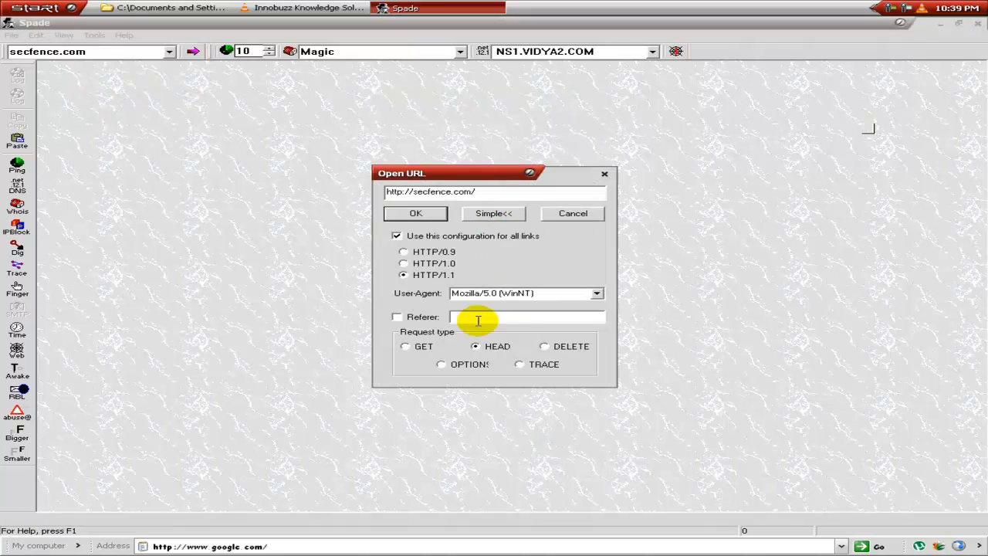
left_click(568, 346)
left_click(484, 364)
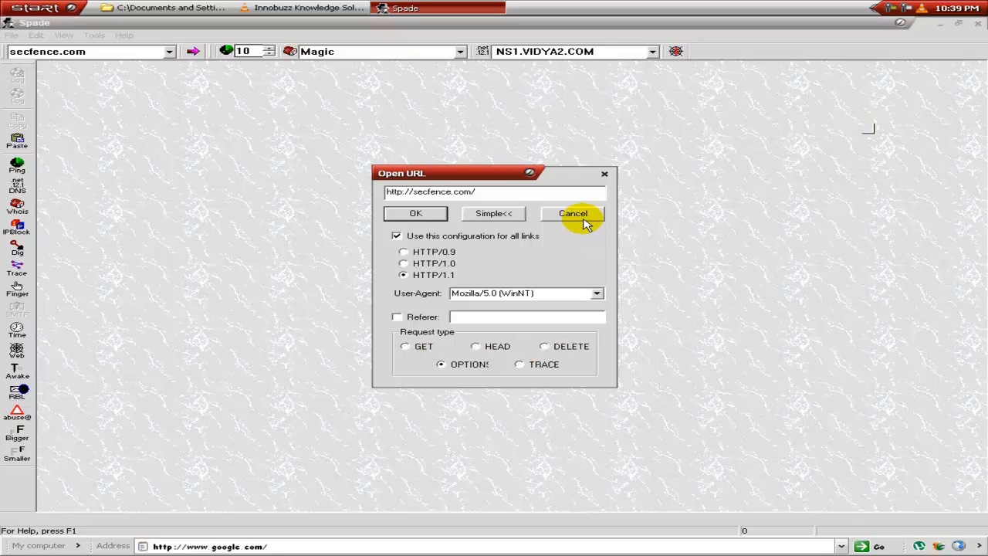
left_click(516, 214)
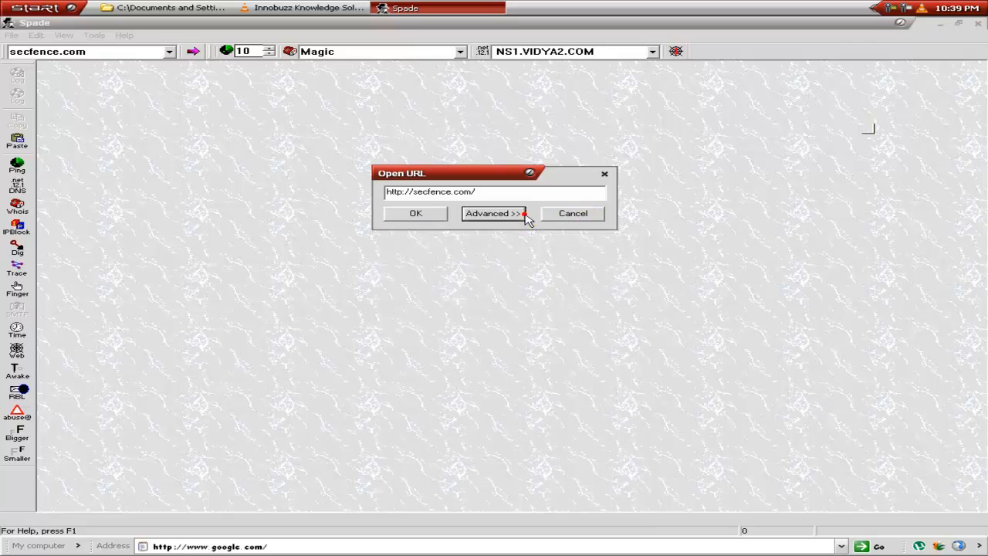
left_click(574, 216)
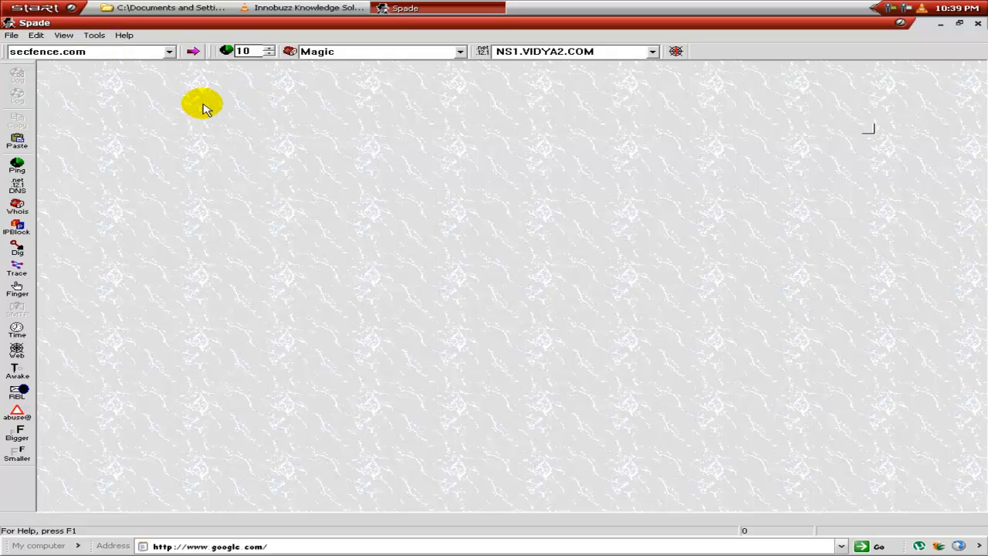
- Examine the Usenet cancel message search with its group pattern and message limit, and leave without searching
left_click(92, 36)
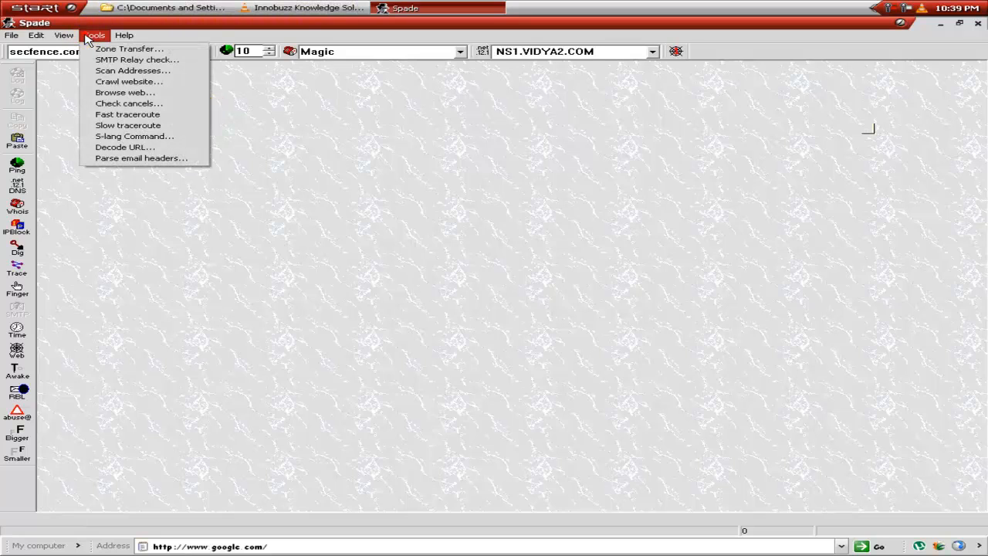
left_click(103, 204)
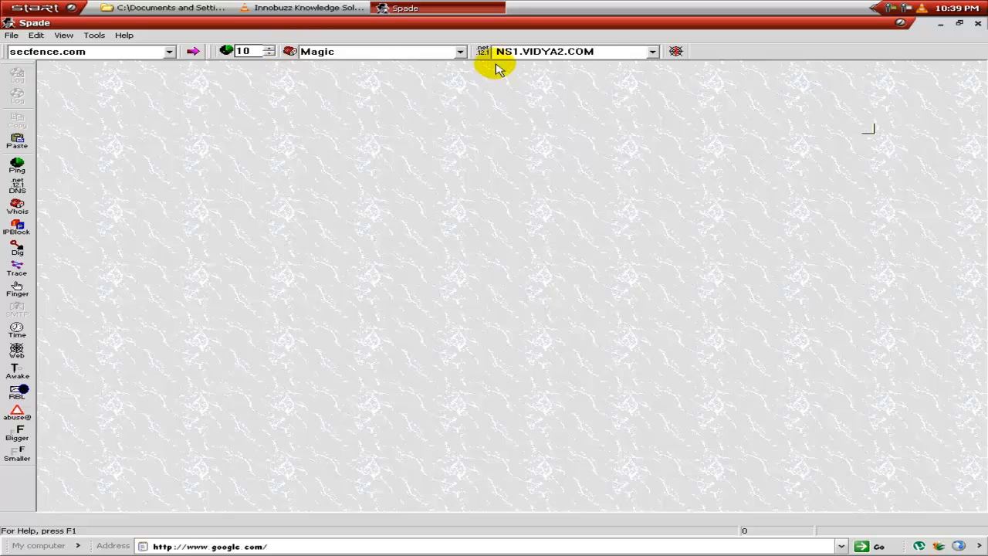
left_click(95, 35)
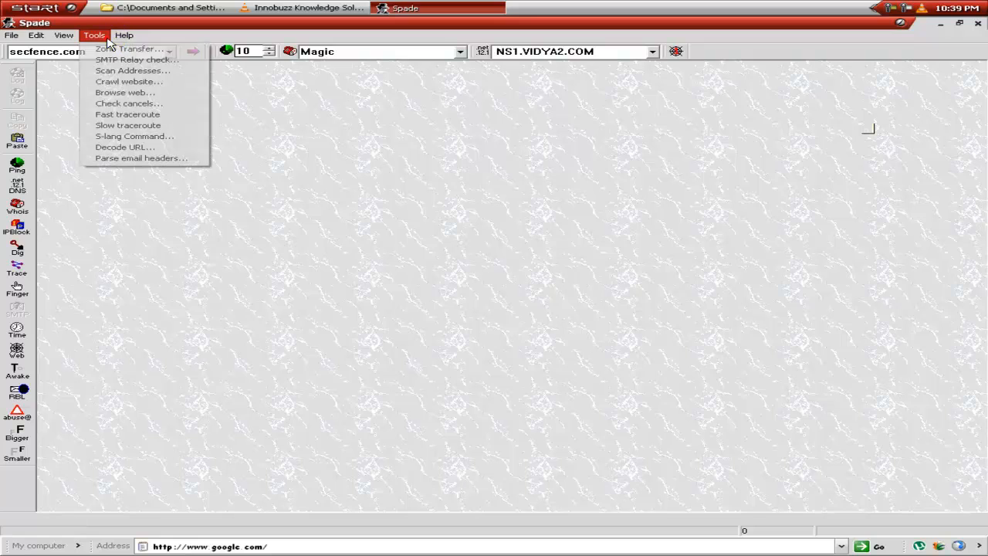
left_click(171, 105)
left_click(415, 260)
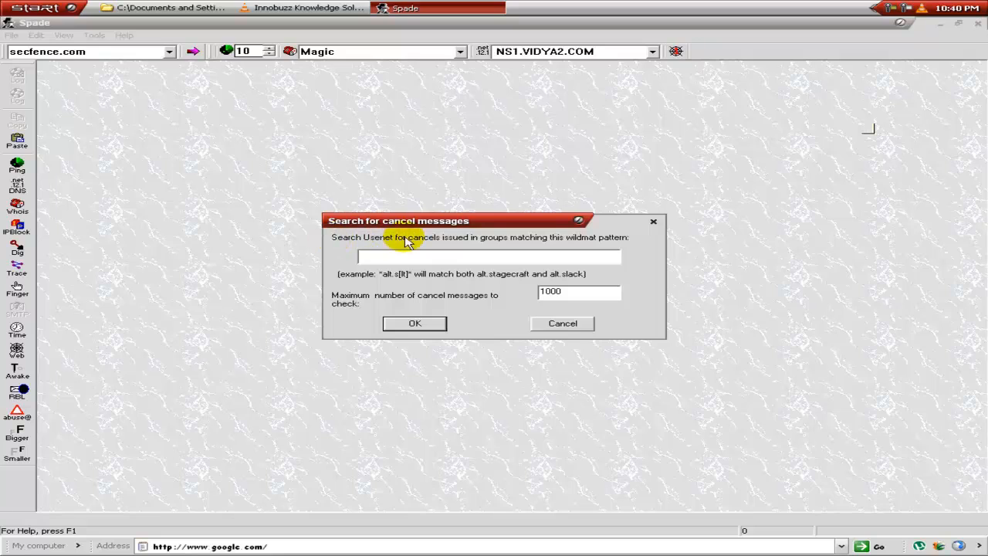
left_click(400, 256)
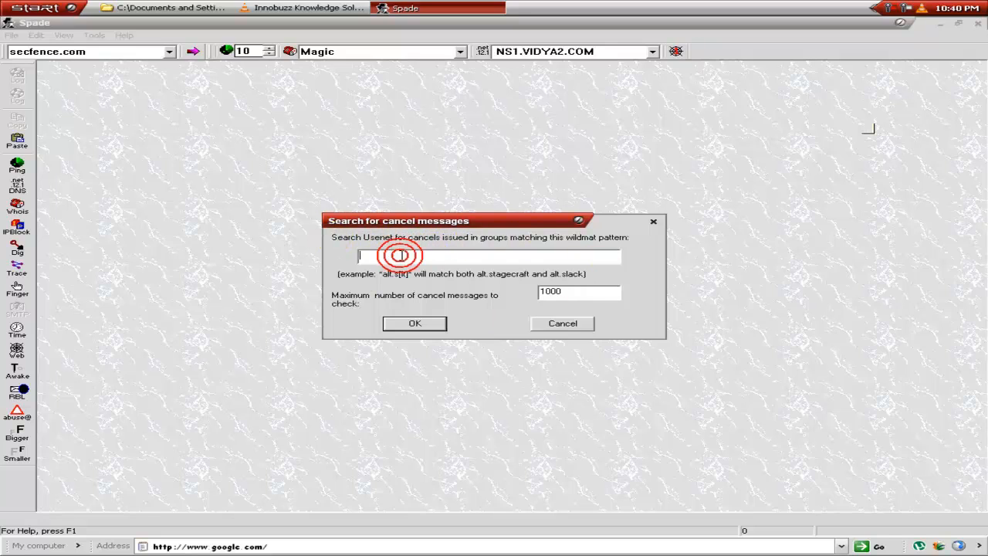
left_click(562, 324)
- Open the S-Lang command window, reposition and enlarge it to examine its script area and controls, and leave without running a command
left_click(94, 35)
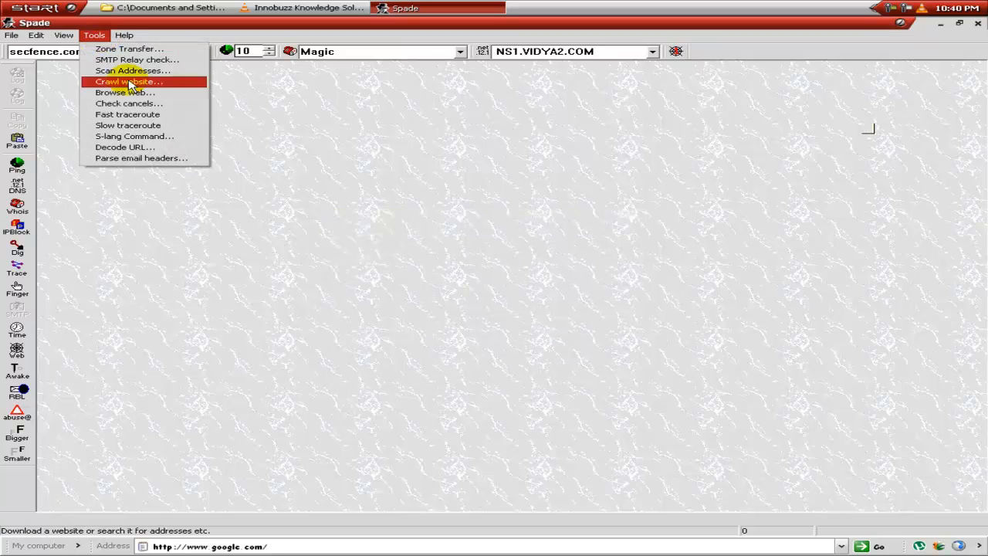
left_click(174, 137)
left_click_drag(77, 29, 374, 46)
left_click_drag(231, 49, 543, 183)
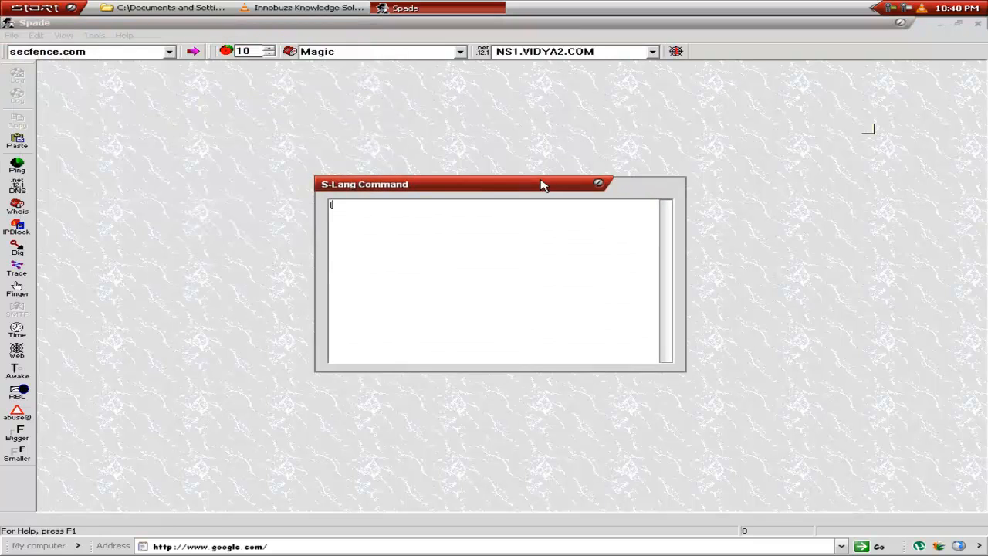
left_click_drag(558, 371, 562, 467)
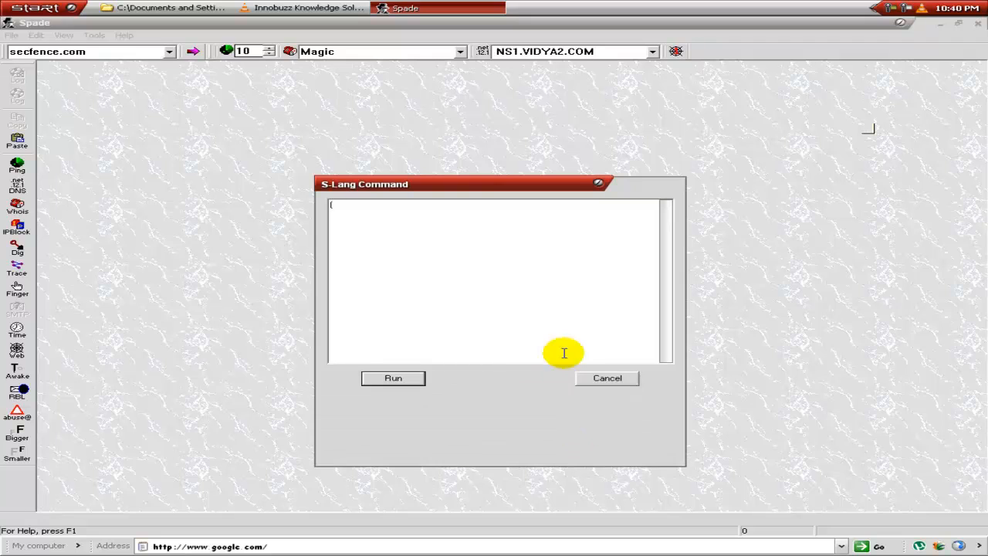
left_click_drag(522, 193, 477, 172)
left_click(320, 211)
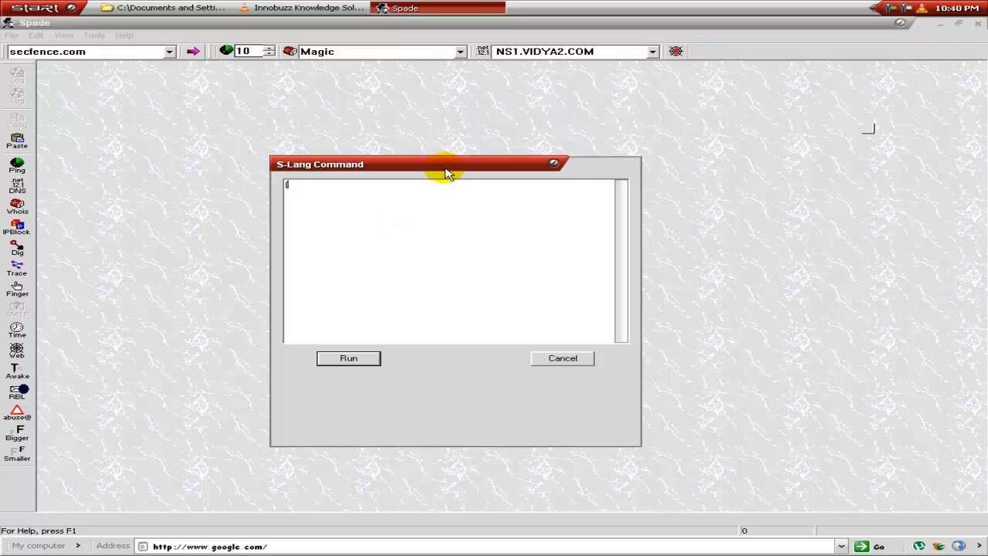
left_click_drag(443, 168, 406, 165)
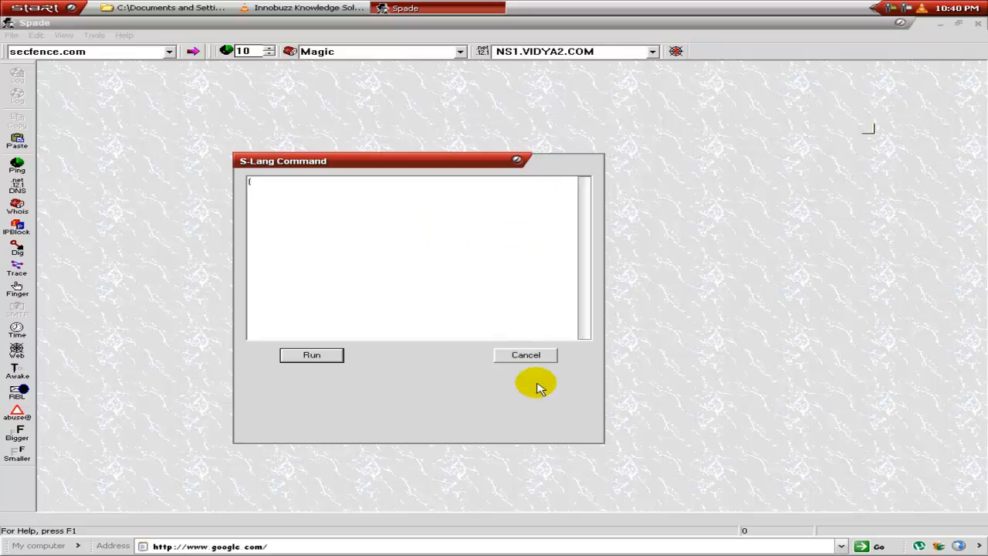
left_click(386, 209)
left_click(503, 211)
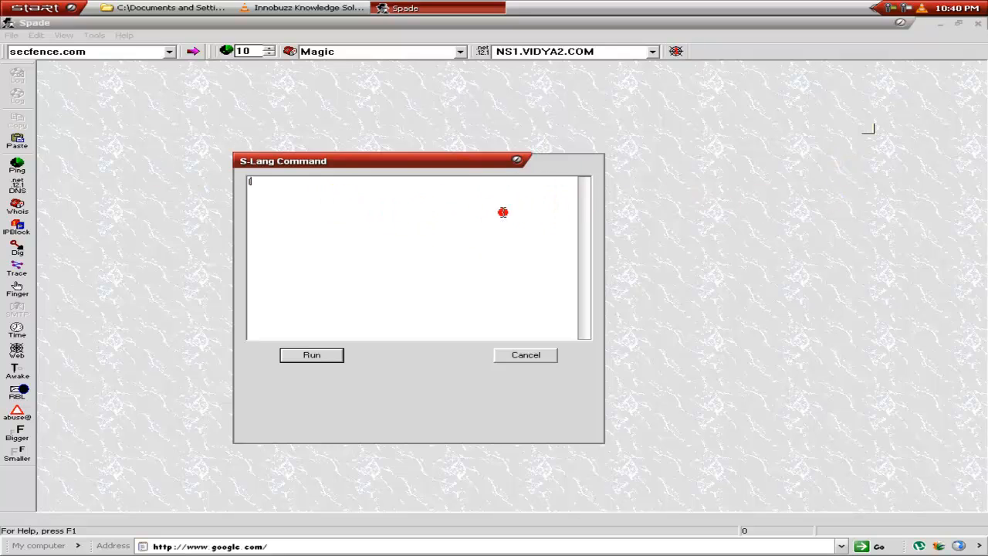
left_click(525, 355)
left_click(93, 36)
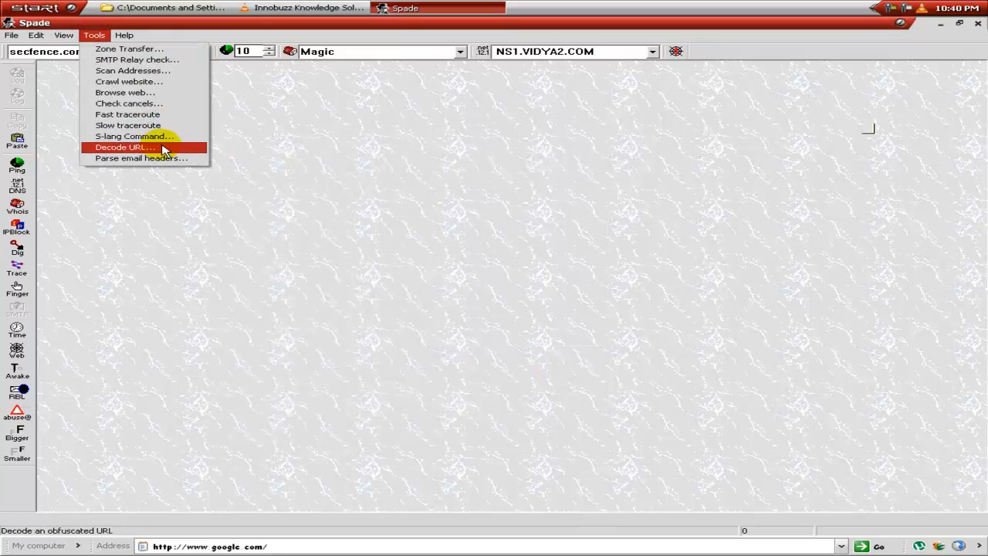
left_click(123, 147)
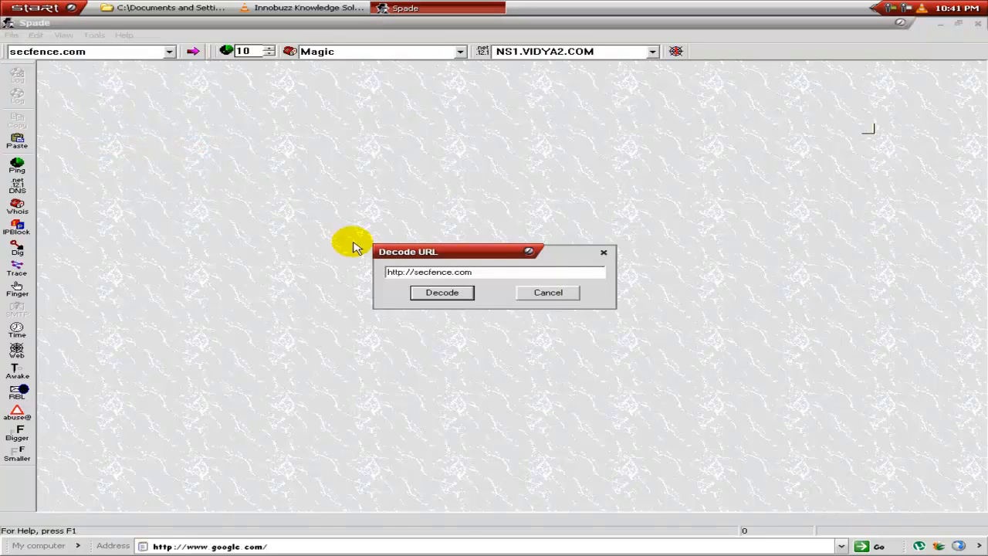
left_click(458, 297)
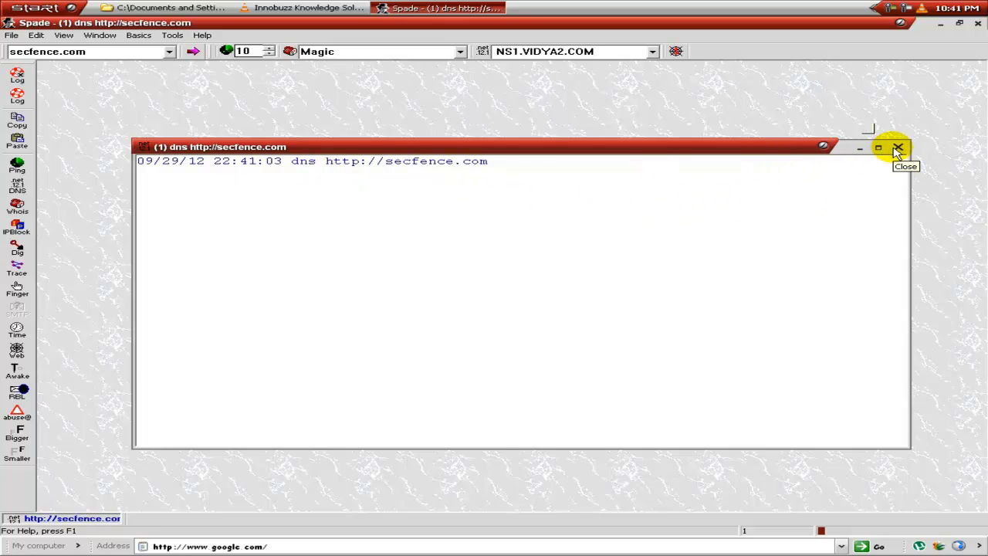
left_click_drag(802, 151, 770, 132)
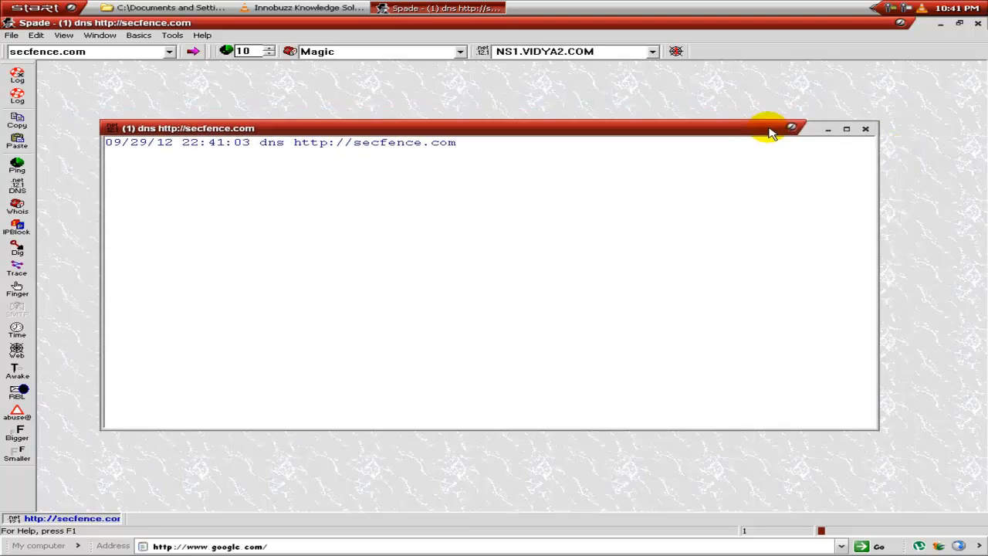
left_click(867, 128)
- Examine the email header parser's empty input area and leave without parsing anything
left_click(94, 35)
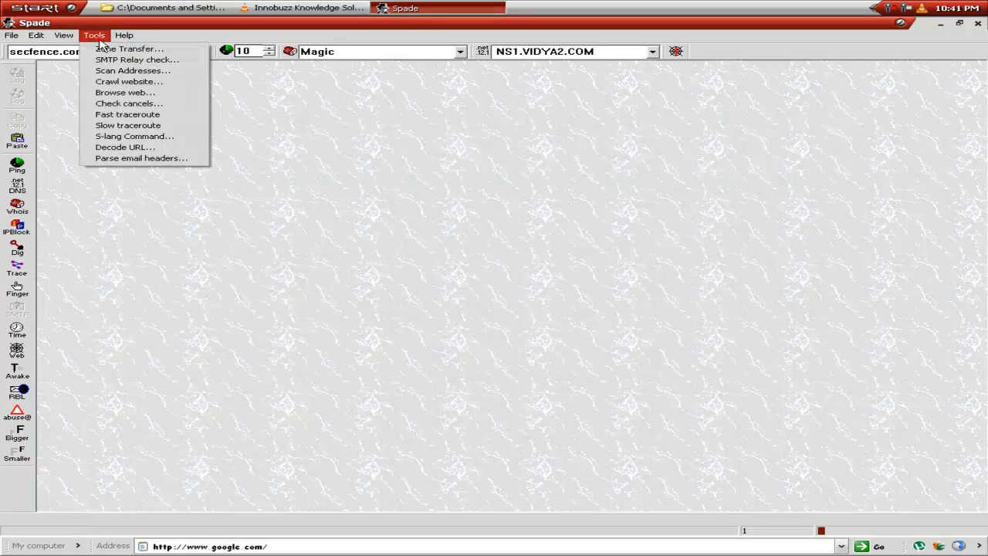
left_click(151, 160)
left_click(397, 172)
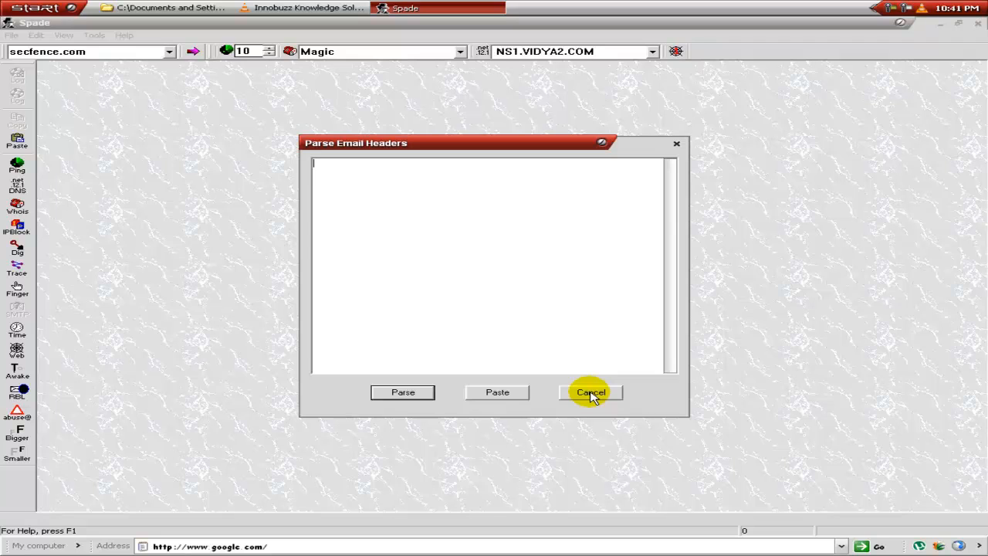
left_click(592, 393)
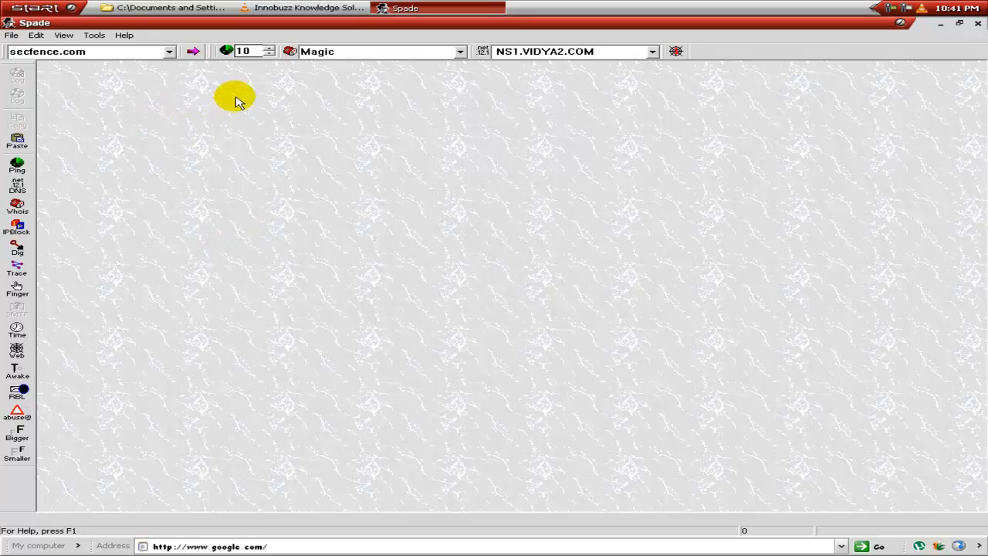
- Review the start and end address fields of the IP range scan and cancel it
left_click(95, 36)
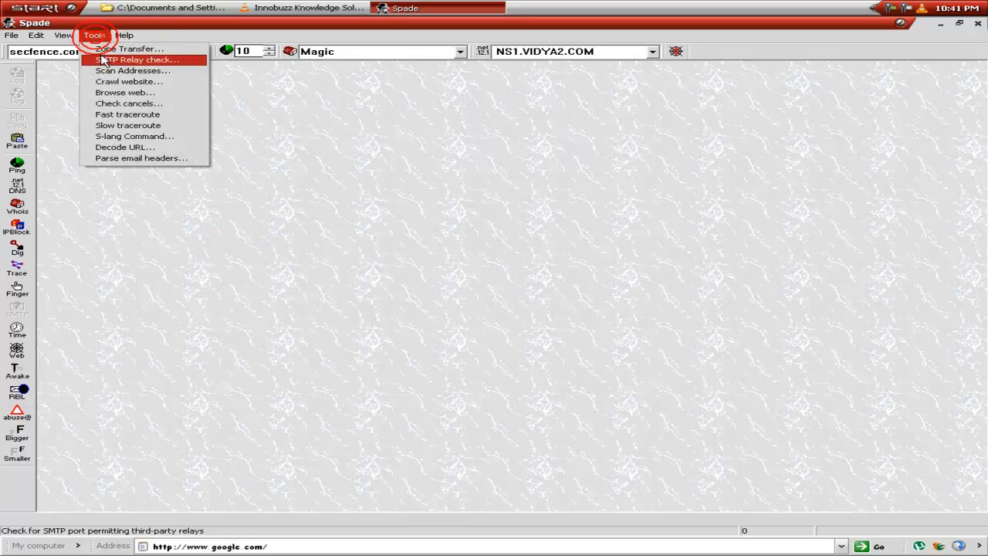
left_click(122, 74)
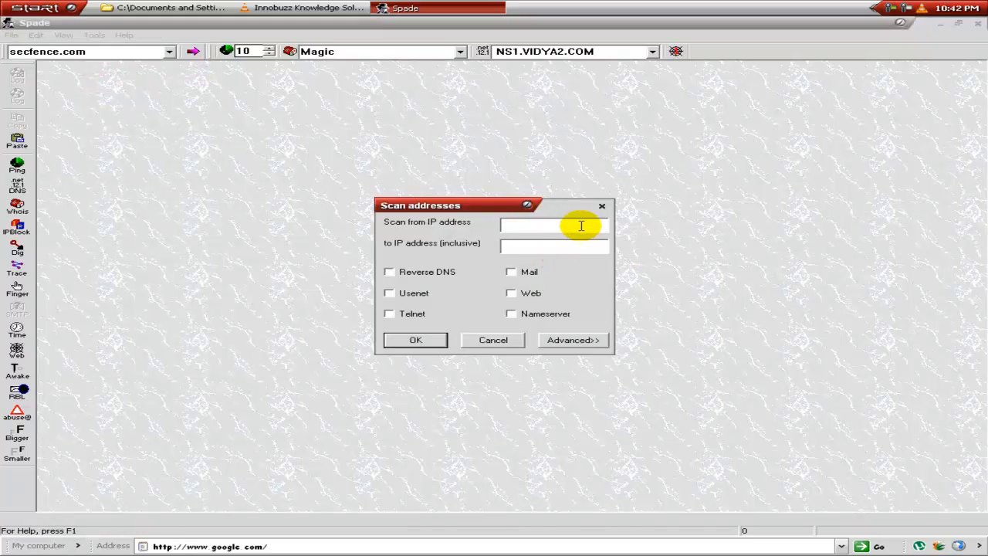
left_click(538, 222)
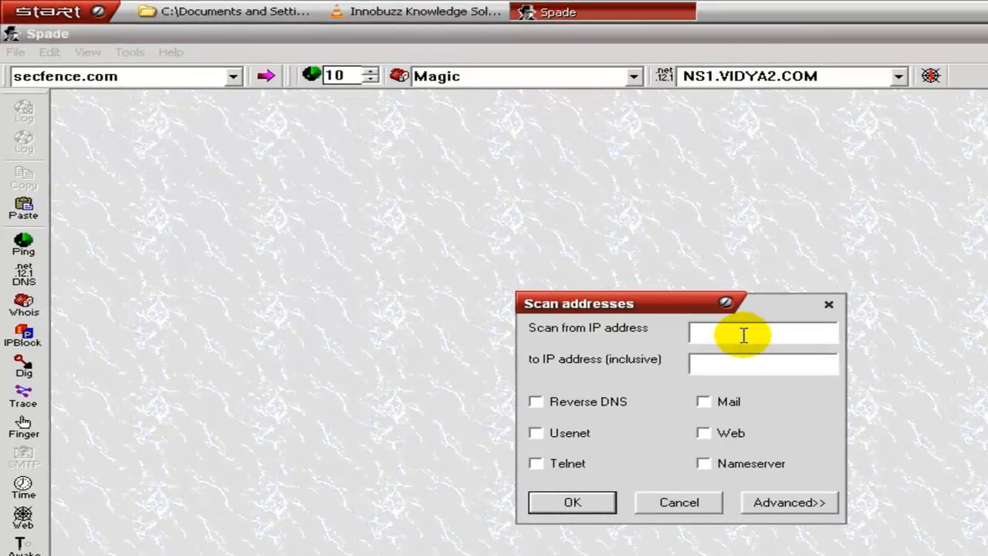
left_click(691, 502)
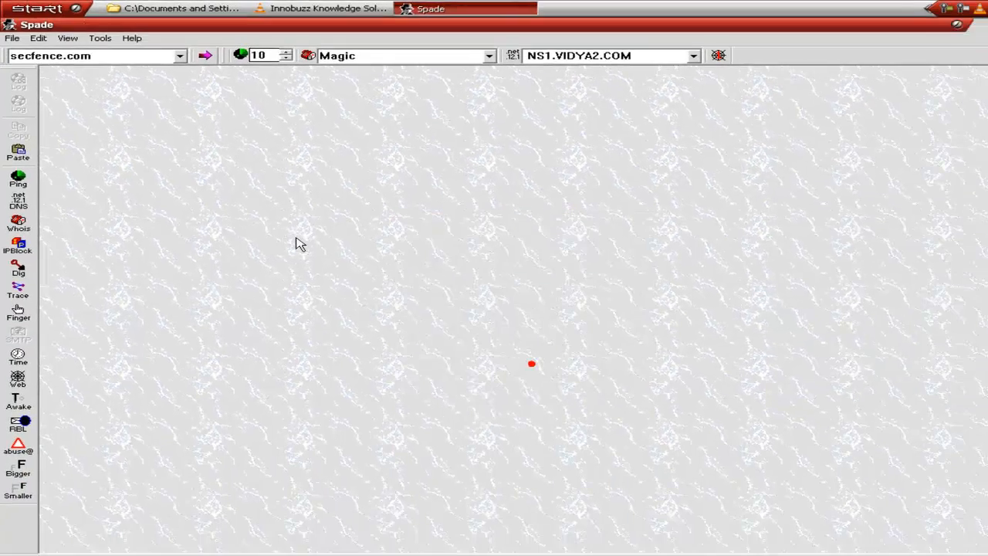
left_click(129, 52)
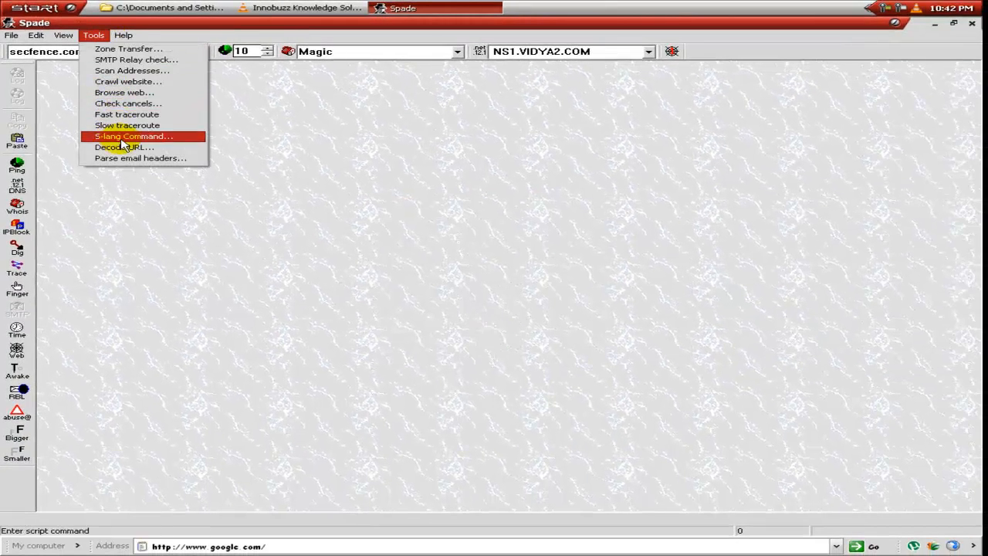
left_click(146, 84)
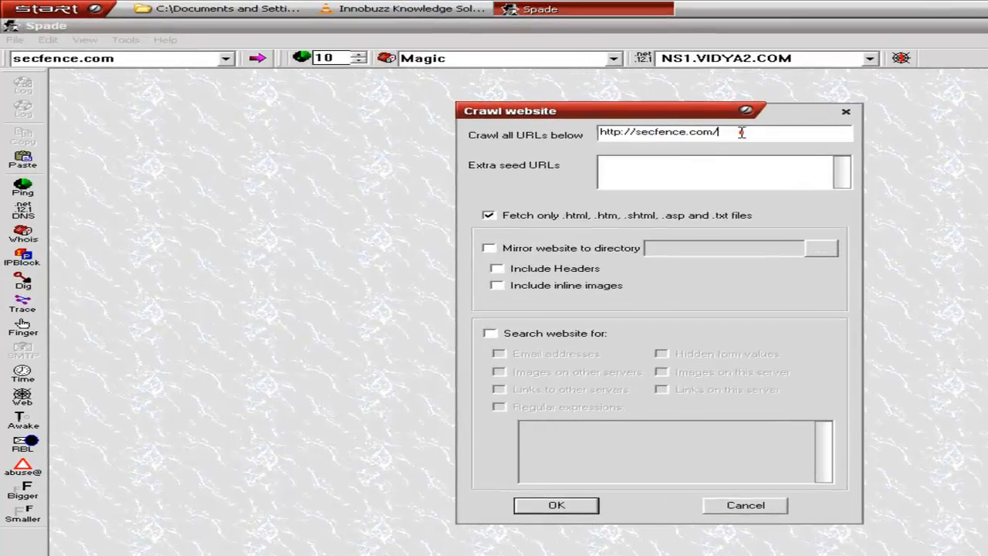
left_click_drag(553, 116, 355, 119)
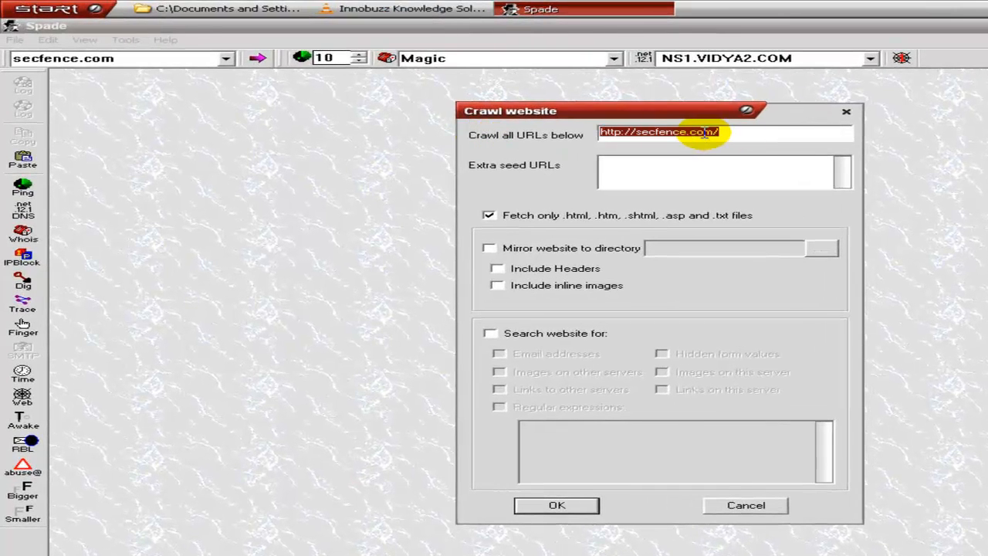
left_click(746, 131)
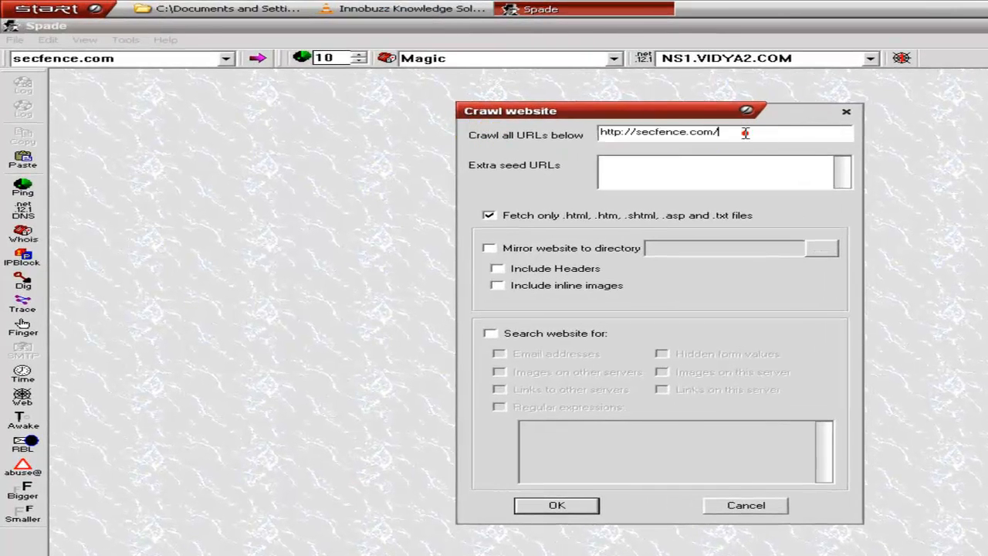
left_click(552, 335)
left_click(575, 334)
left_click(620, 180)
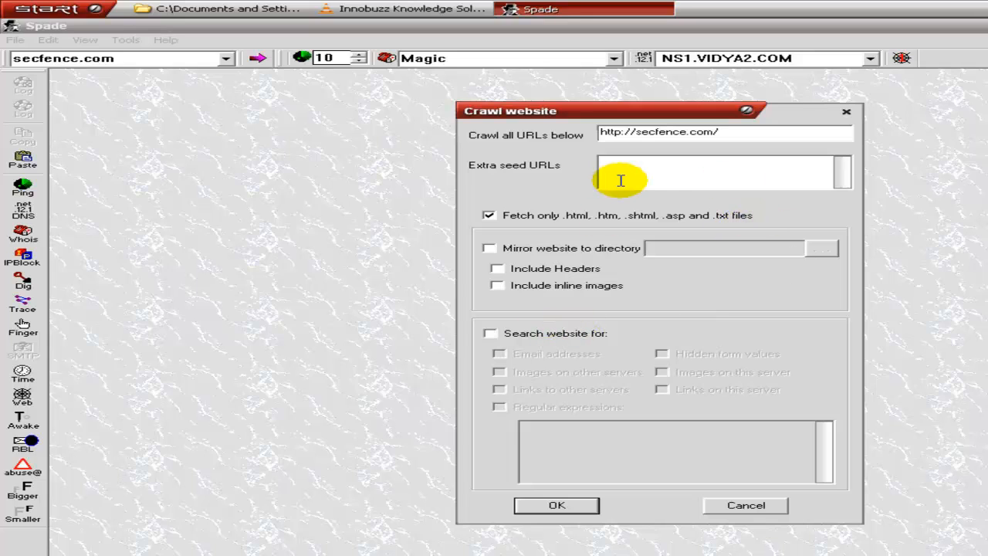
left_click(606, 335)
left_click(592, 354)
left_click(726, 354)
left_click(730, 375)
left_click(501, 372)
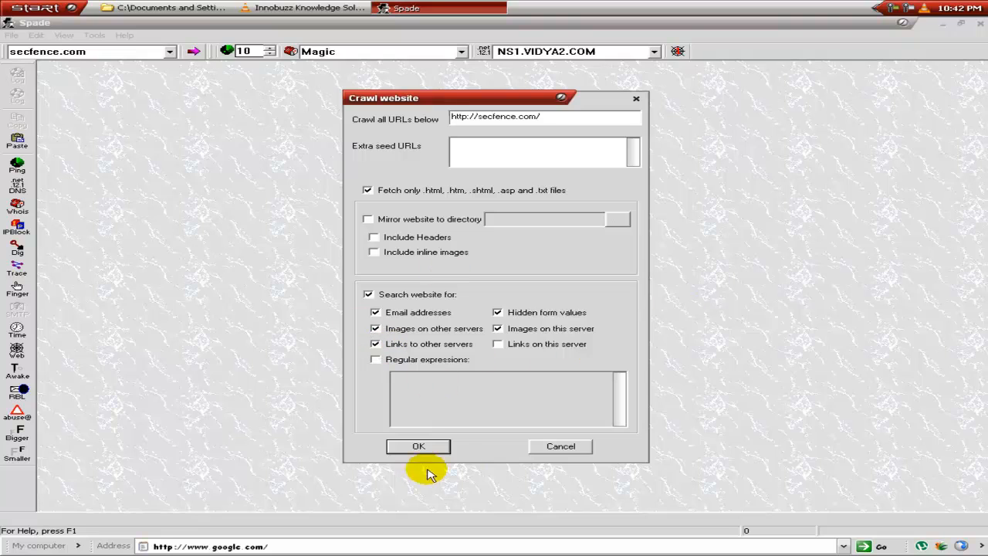
left_click(419, 446)
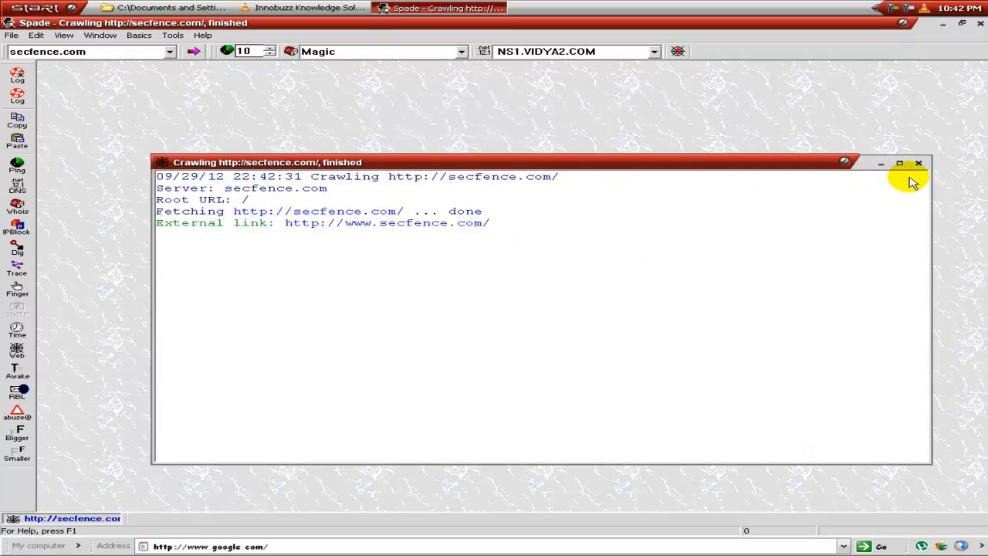
left_click(919, 164)
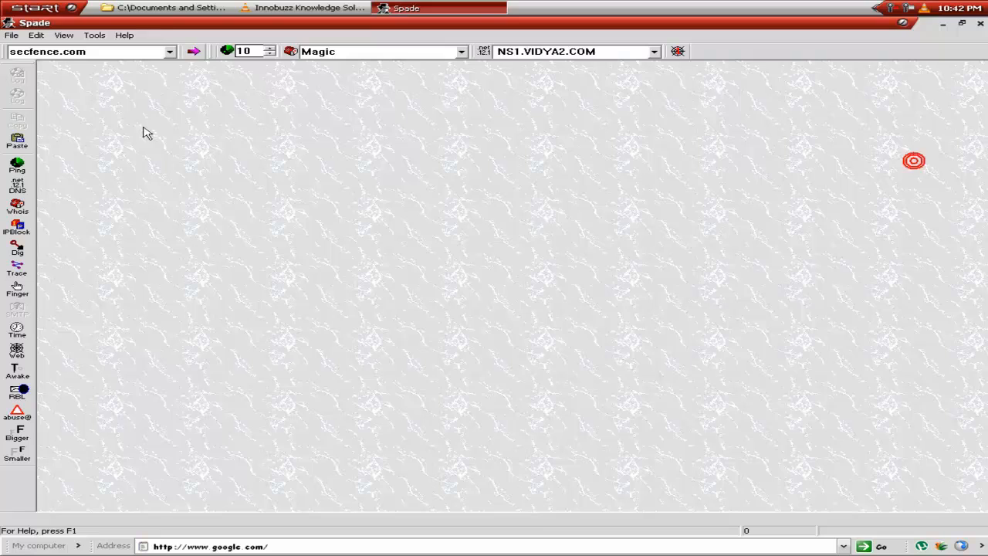
left_click(94, 35)
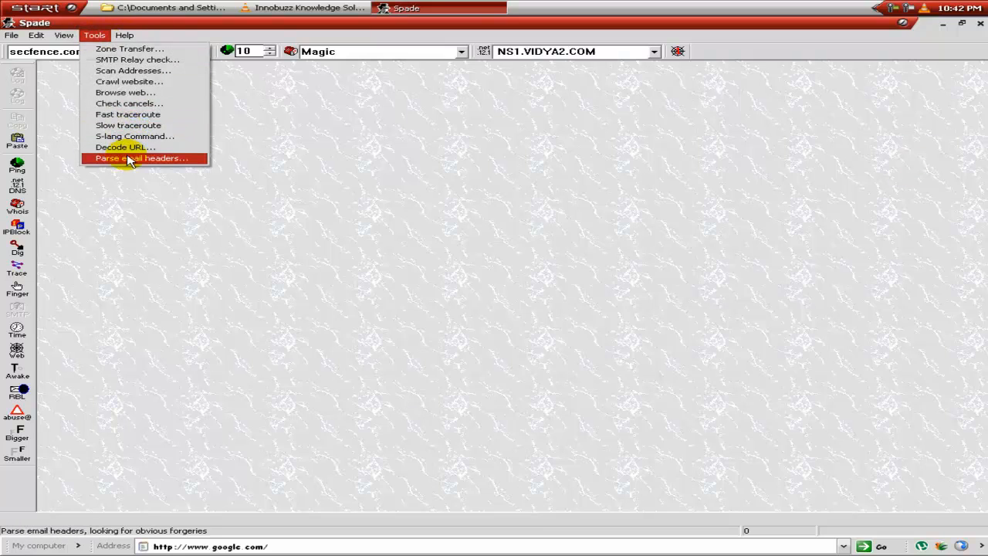
left_click(147, 91)
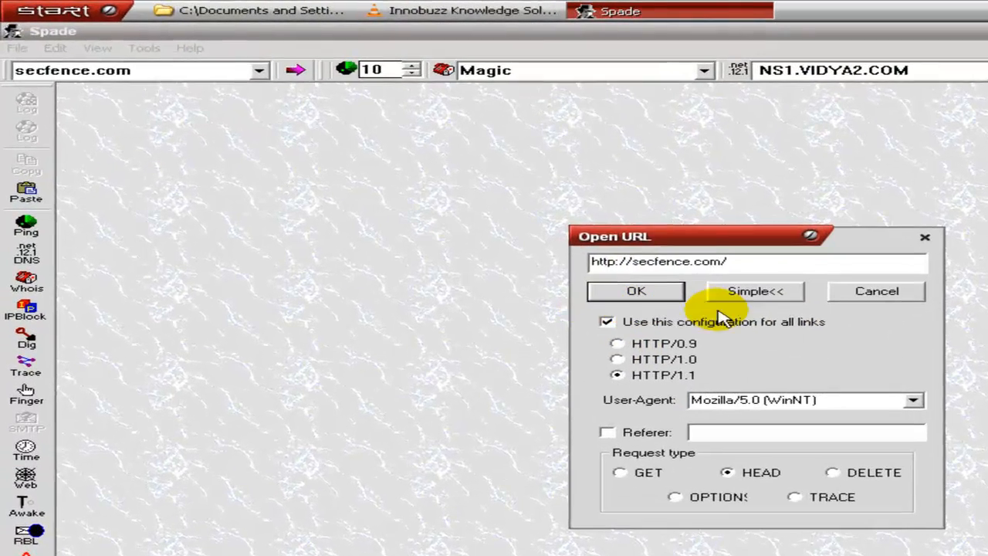
left_click(407, 346)
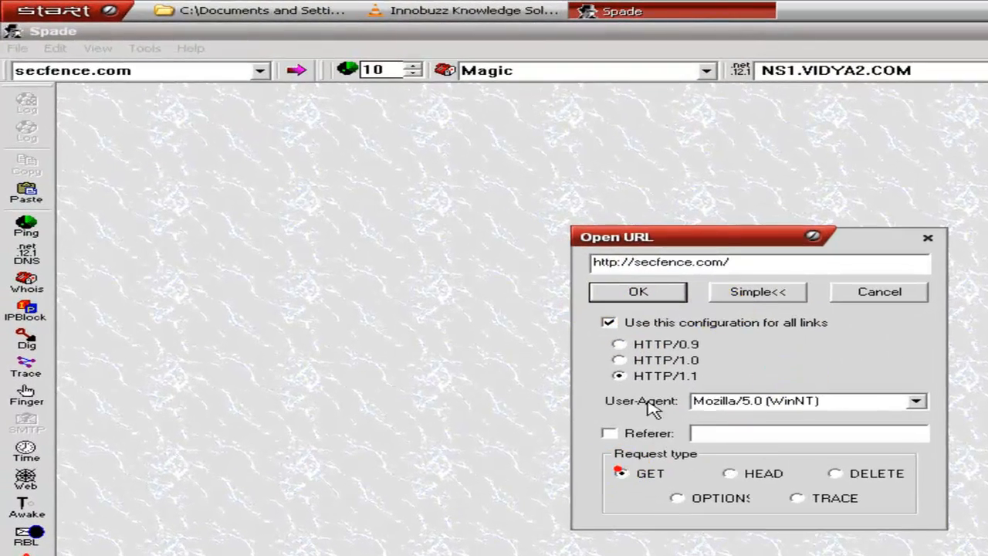
left_click(638, 294)
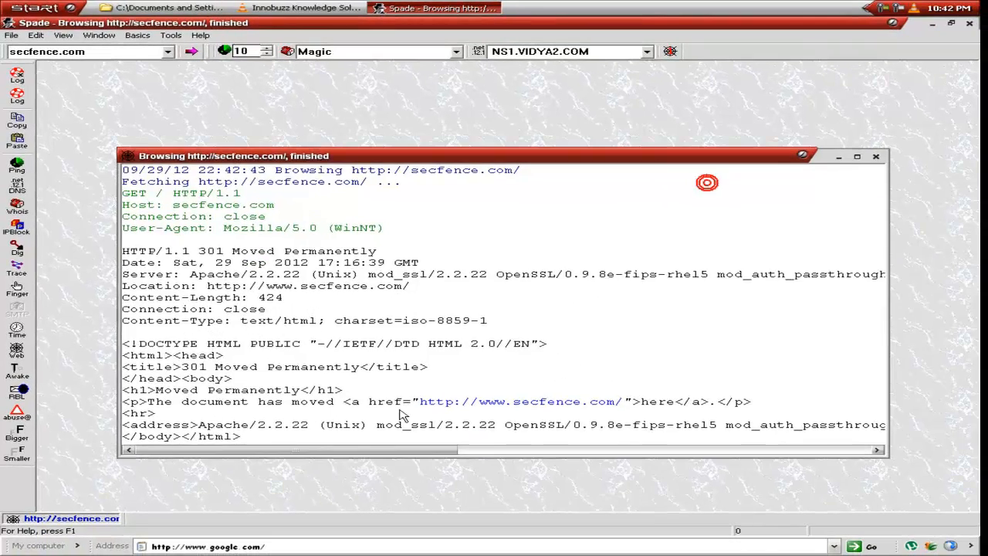
left_click(430, 320)
left_click(876, 156)
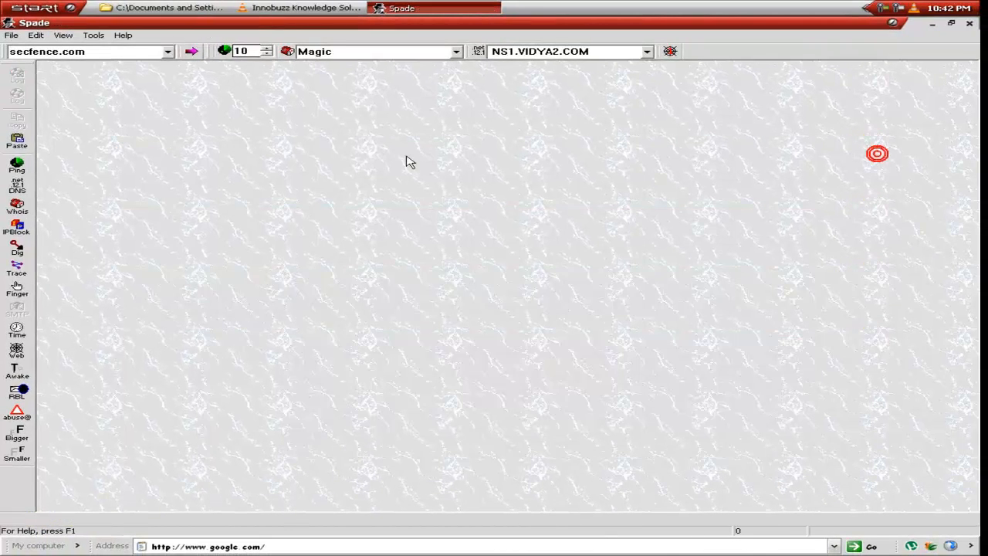
- Paste the copied email source into the email header parser and return to the beginning of the pasted headers
left_click(93, 34)
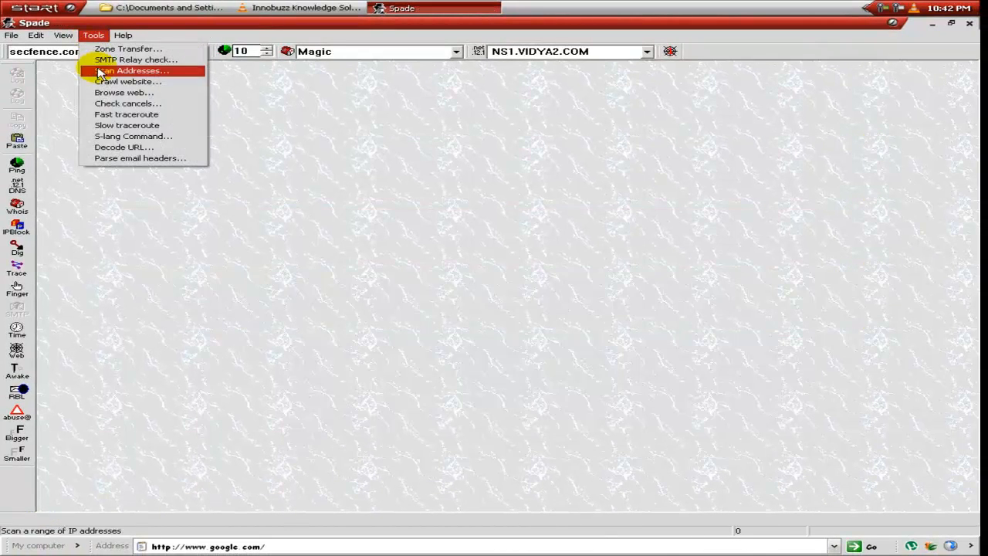
left_click(166, 160)
left_click_drag(496, 137, 448, 138)
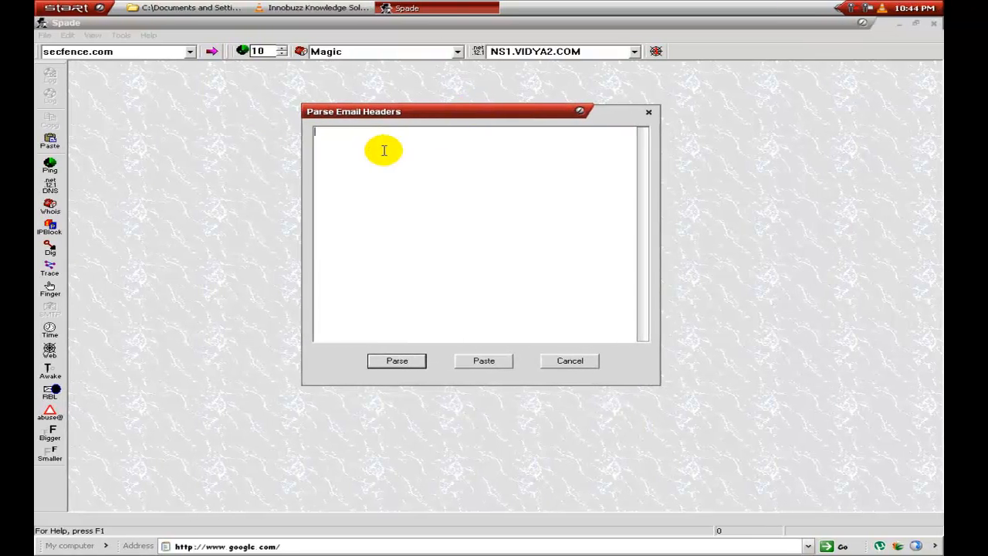
right_click(374, 175)
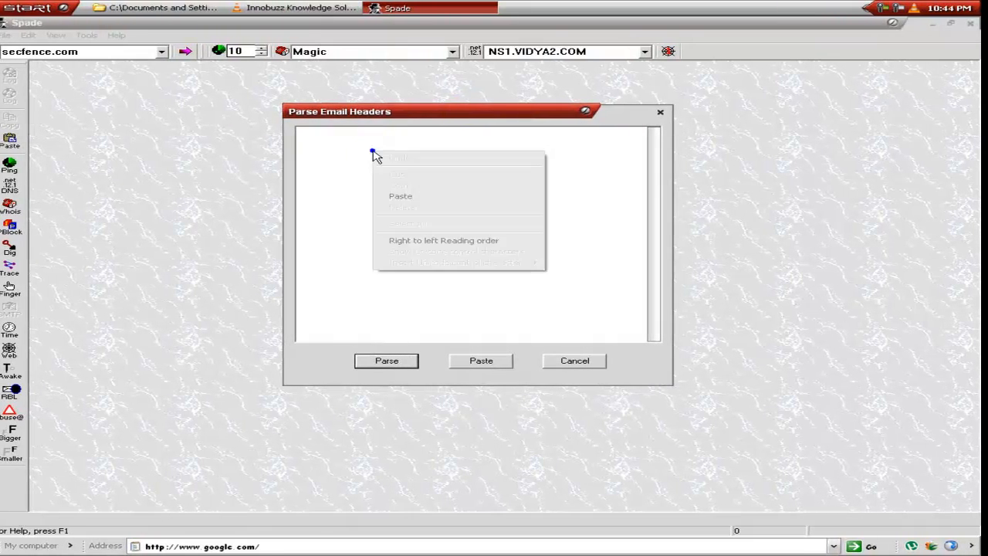
left_click(435, 206)
left_click_drag(655, 323, 685, 353)
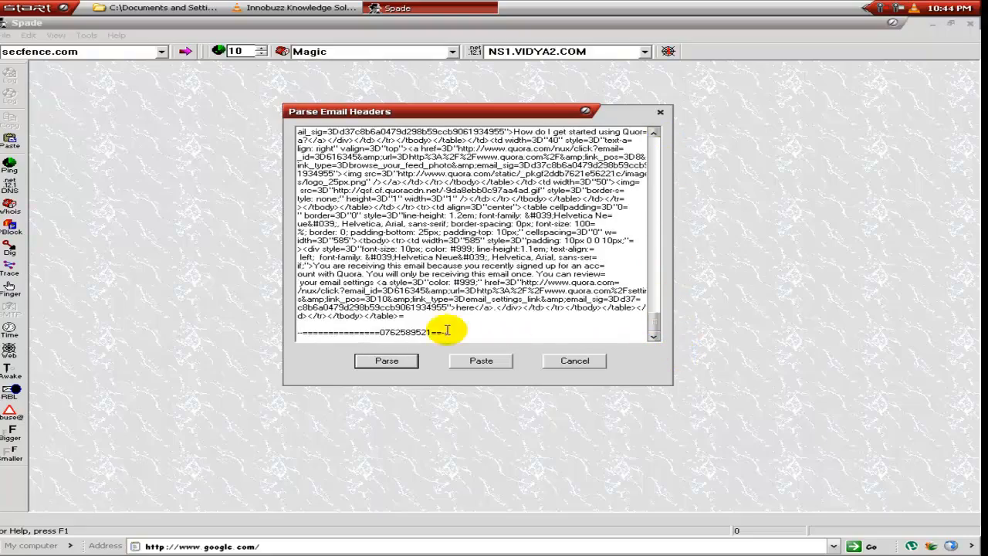
left_click(655, 322)
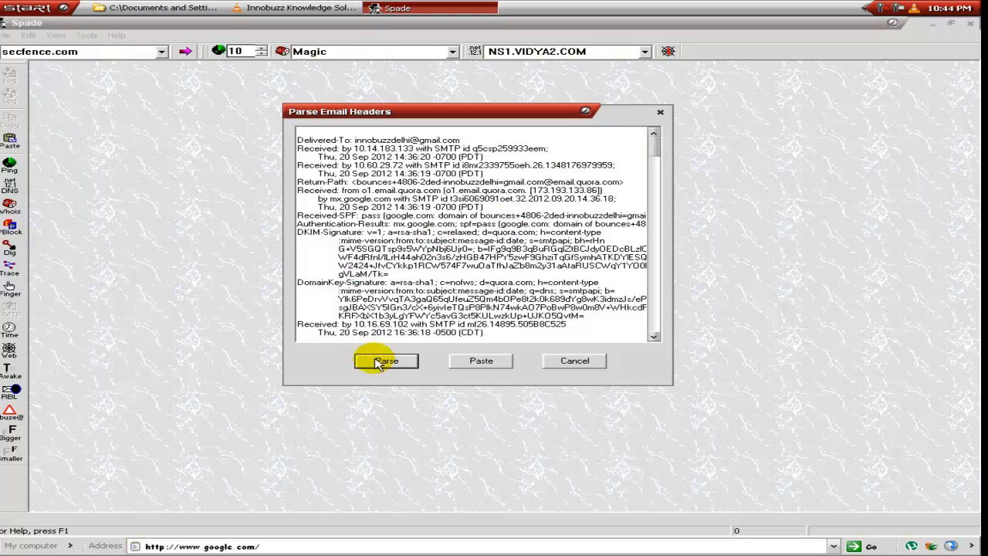
- Parse the pasted email headers and reposition the results window to read the commented header analysis
left_click(386, 361)
left_click_drag(586, 175, 475, 110)
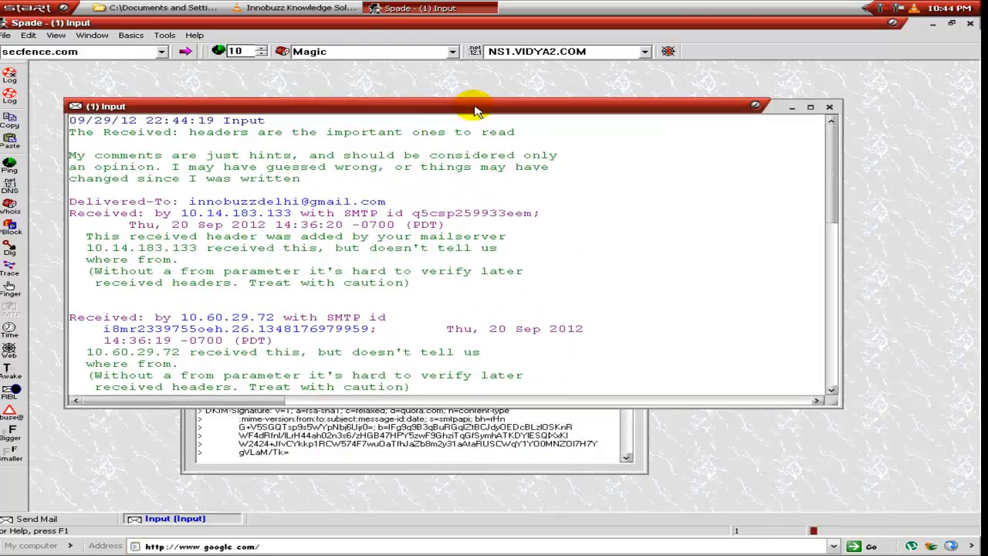
double_click(193, 204)
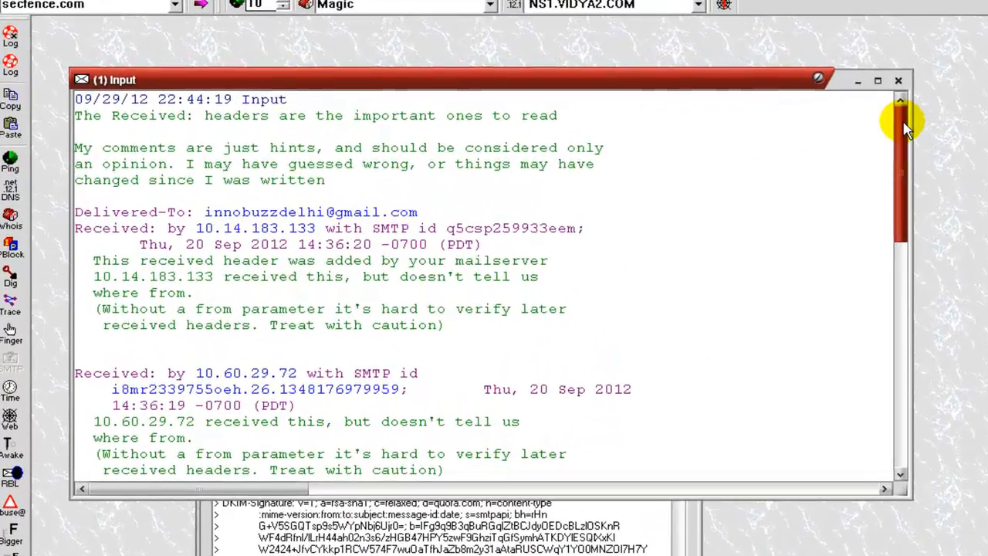
left_click_drag(905, 122, 872, 96)
left_click_drag(525, 82, 563, 137)
mouse_move(934, 248)
left_mouse_down()
mouse_move(935, 471)
mouse_move(922, 239)
left_mouse_up()
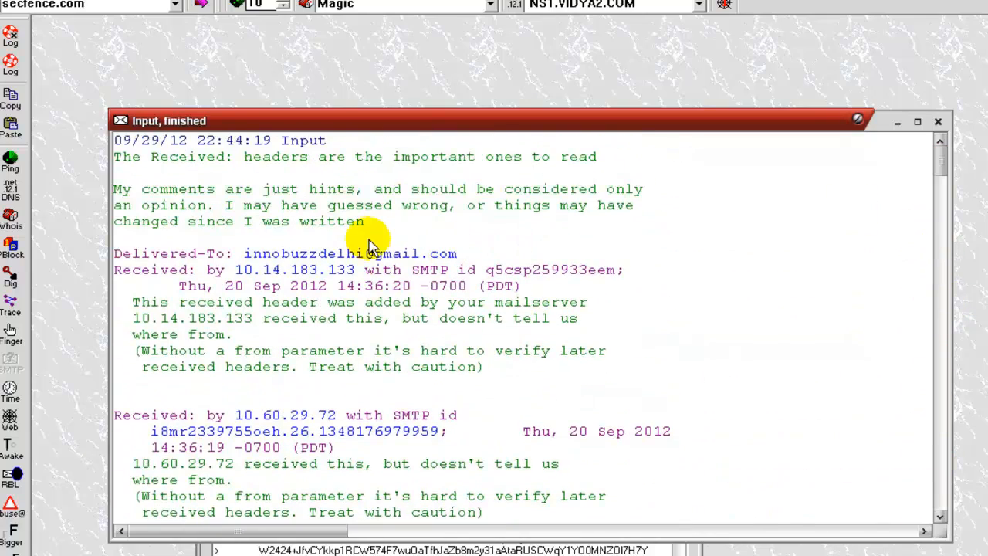
- Make the Delivered-To email address in the parsed headers the current target address and highlight it in the results
left_click_drag(239, 255, 531, 263)
left_click(519, 258)
double_click(412, 257)
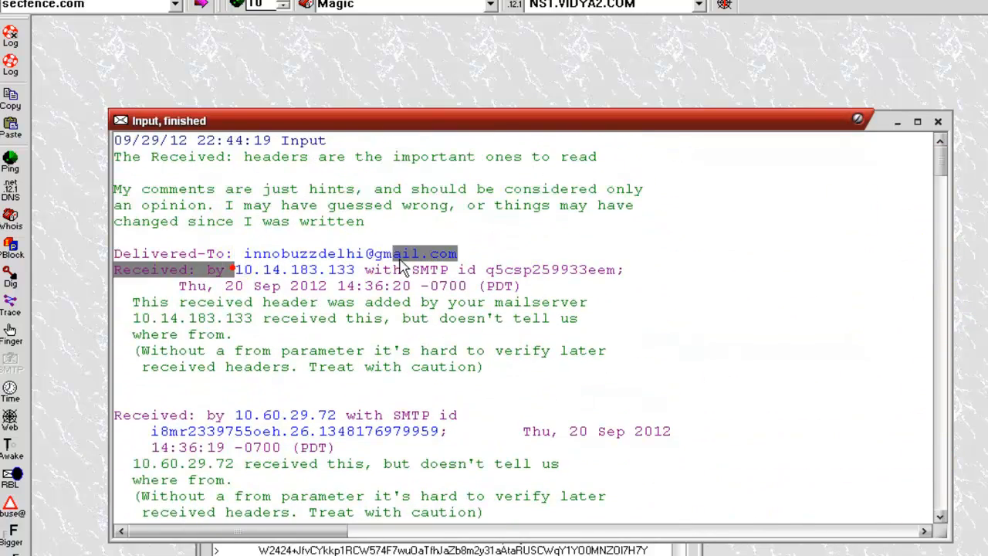
mouse_move(937, 149)
left_mouse_down()
mouse_move(939, 184)
mouse_move(937, 145)
left_mouse_up()
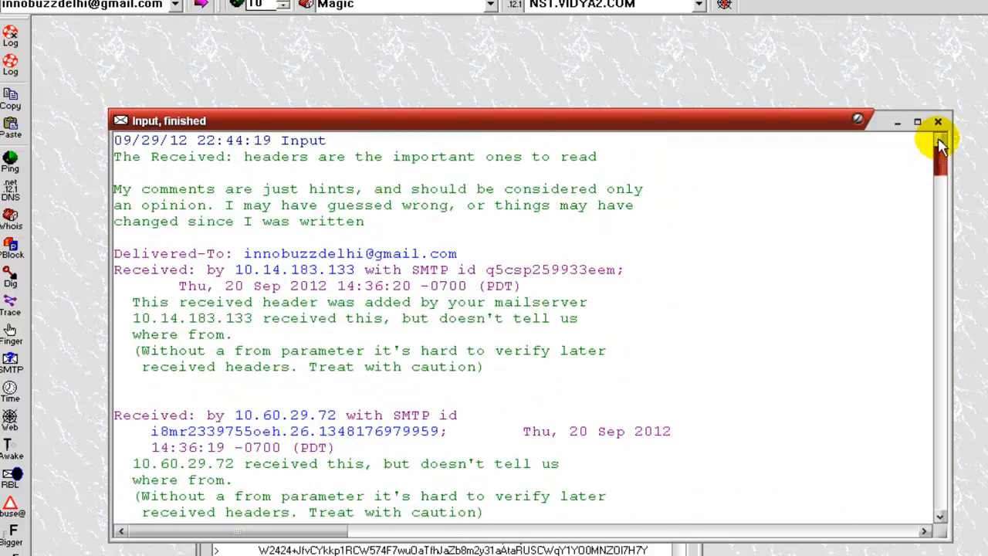
left_click_drag(238, 255, 457, 258)
left_click(510, 251)
- Look over the remaining parsed headers, return to their beginning, and close the results and the Send Mail window
left_click_drag(936, 159, 947, 225)
left_click_drag(261, 396, 386, 395)
left_click(393, 393)
left_click_drag(940, 219, 935, 146)
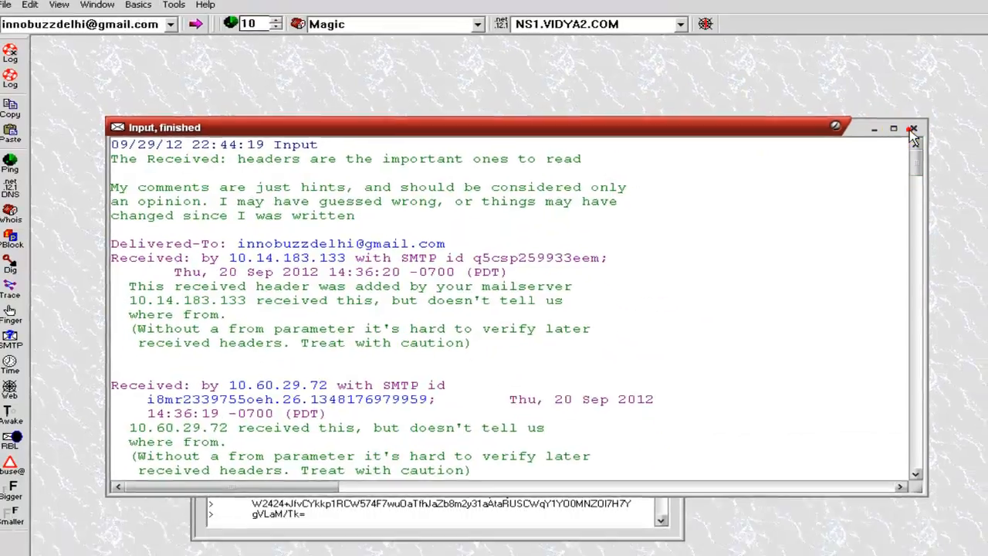
left_click(913, 129)
left_click(635, 195)
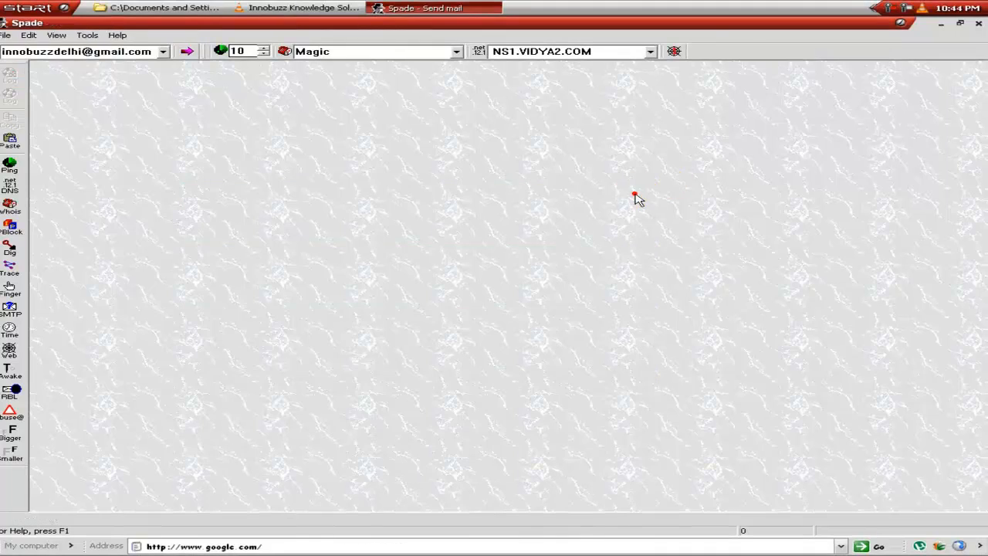